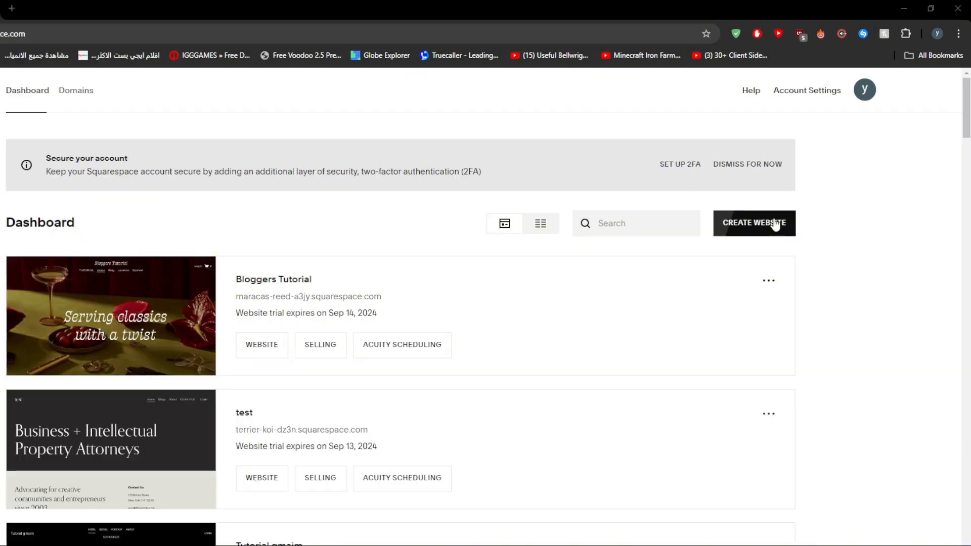
Start creating a new website and choose to browse designer templates.
left_click(774, 225)
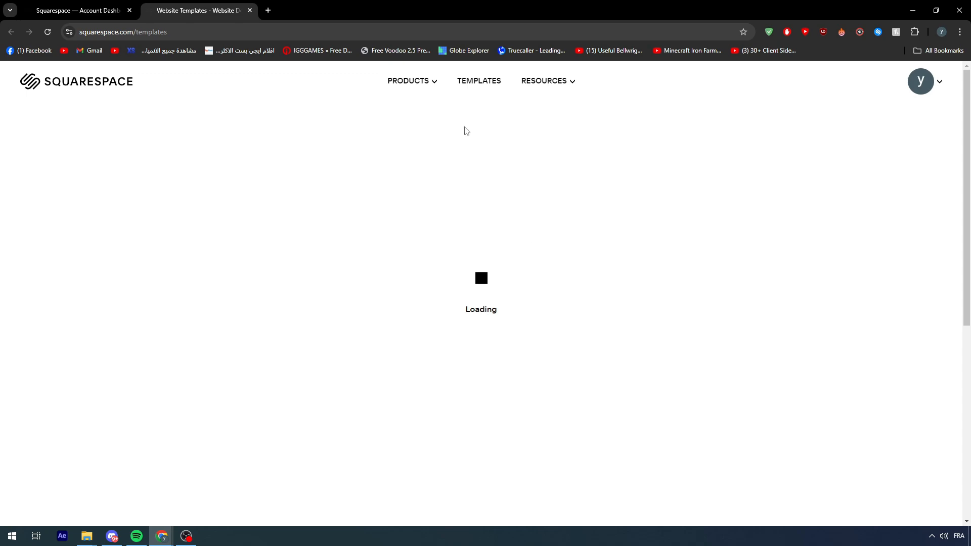
left_click(638, 508)
left_click(639, 507)
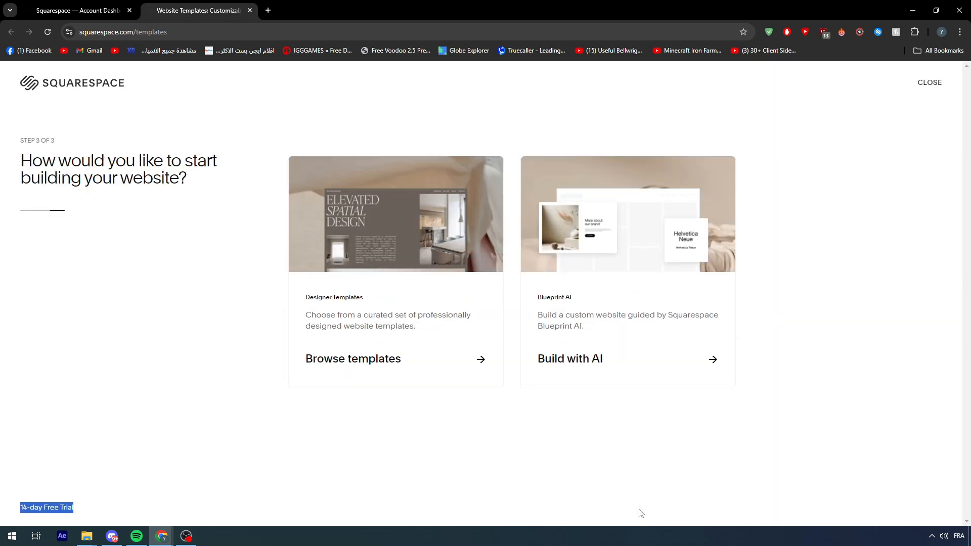
left_click(500, 387)
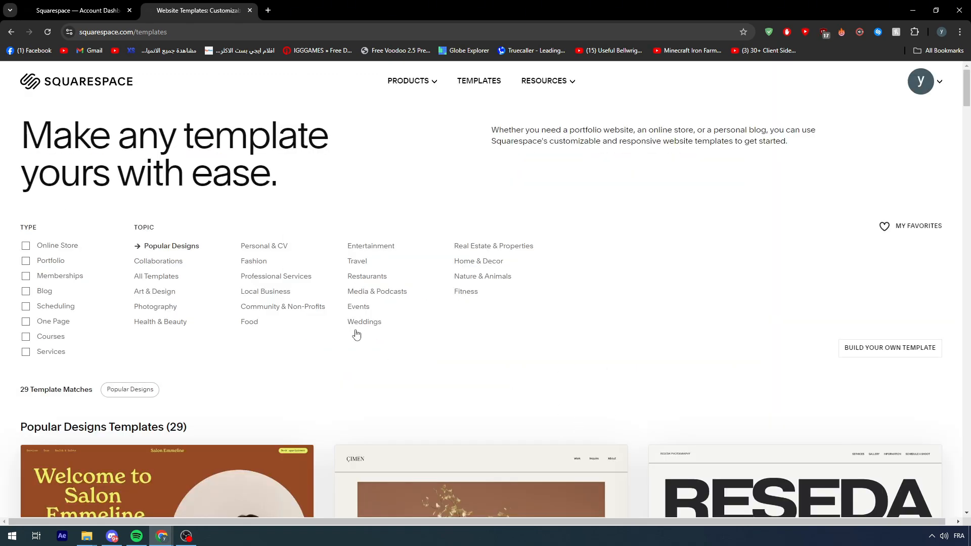
Pick the ÇIMEN template from the popular designs and start with this design.
scroll(524, 341, "down", 7)
scroll(380, 344, "down", 4)
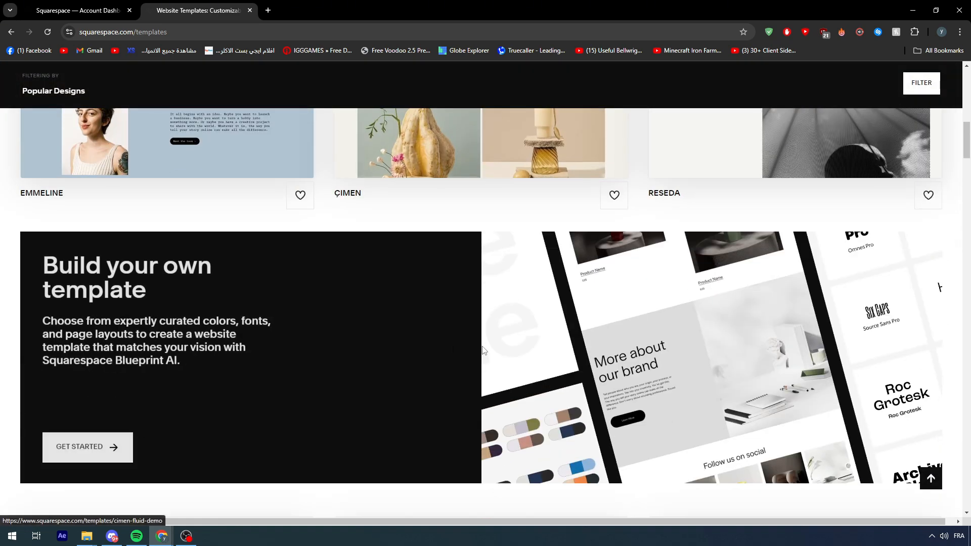
scroll(488, 217, "up", 1)
left_click(488, 215)
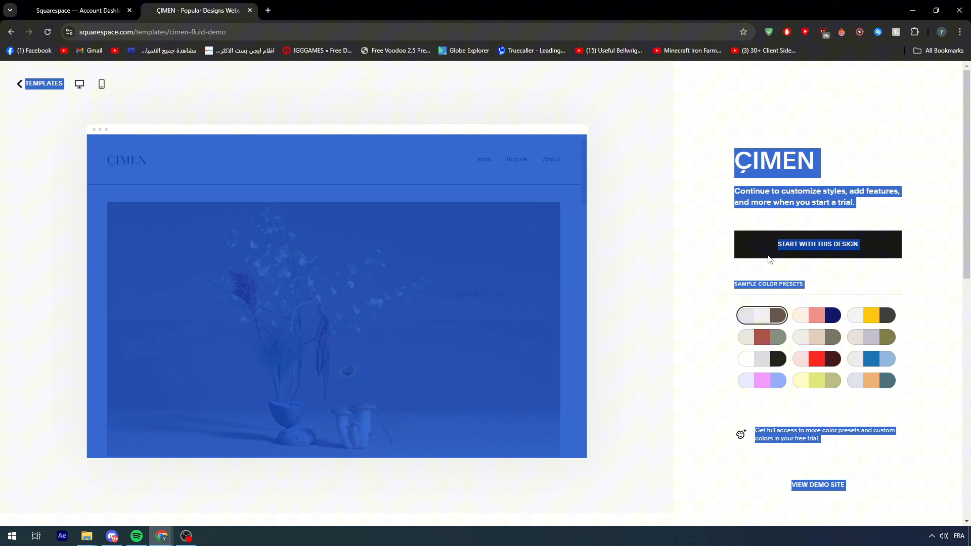
left_click(769, 259)
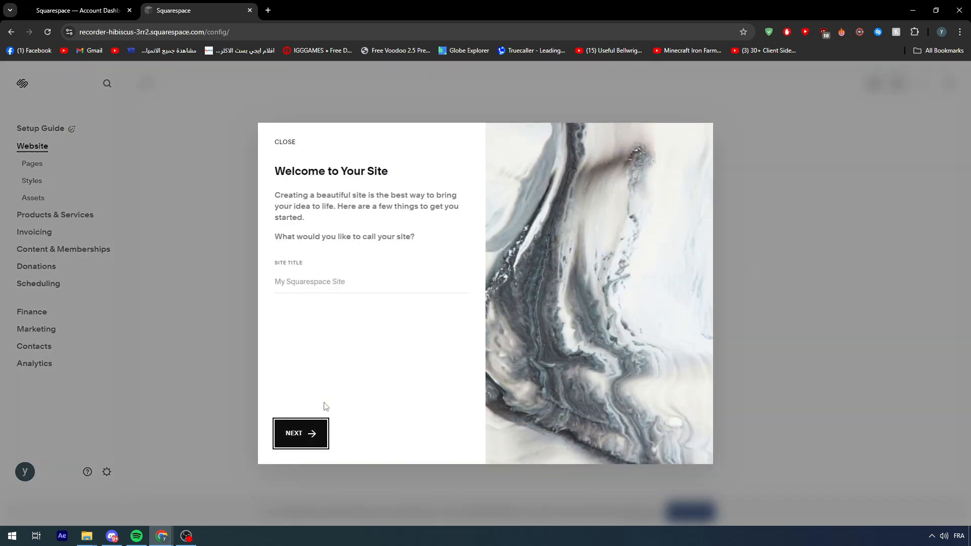
Title the site Scheduiling and step through the welcome tour.
left_click(312, 282)
type("Sc")
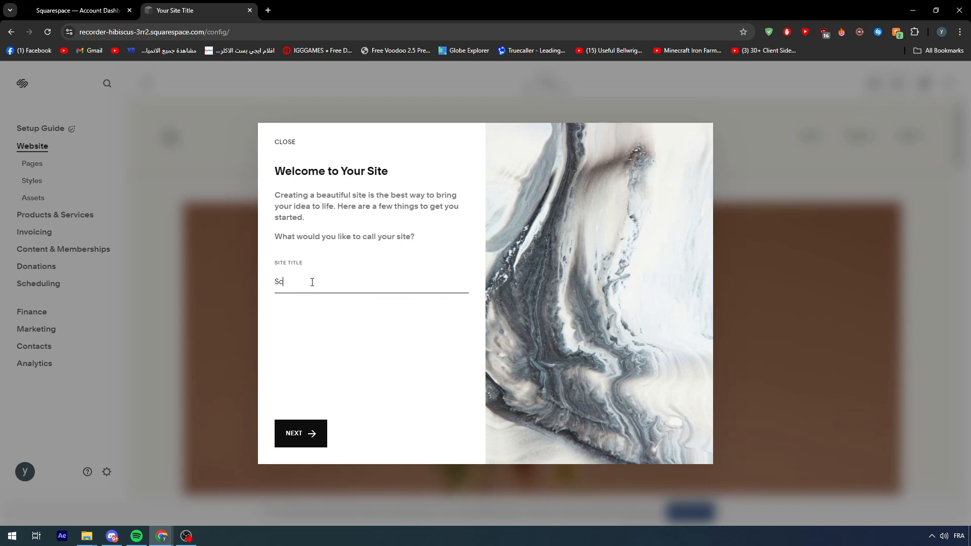
type("heduiling")
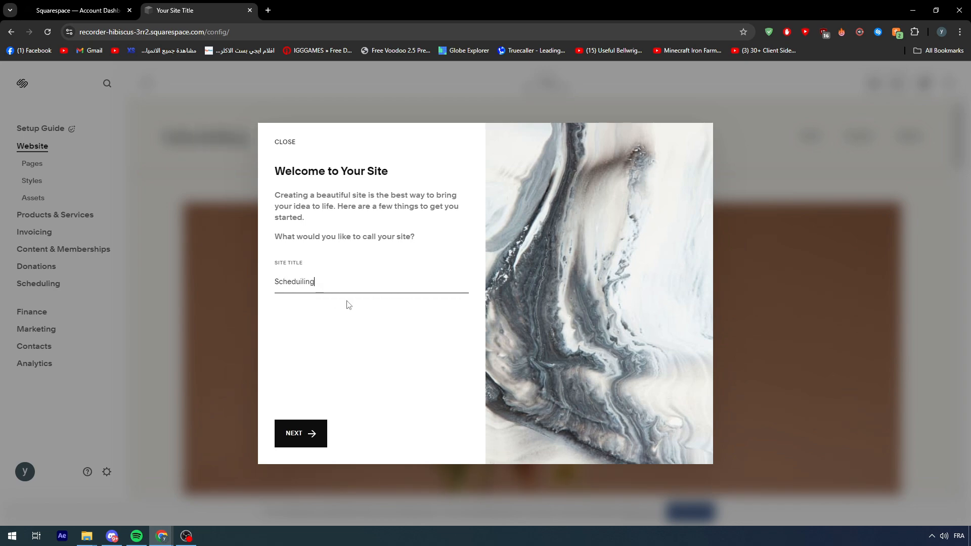
left_click(299, 434)
left_click(461, 440)
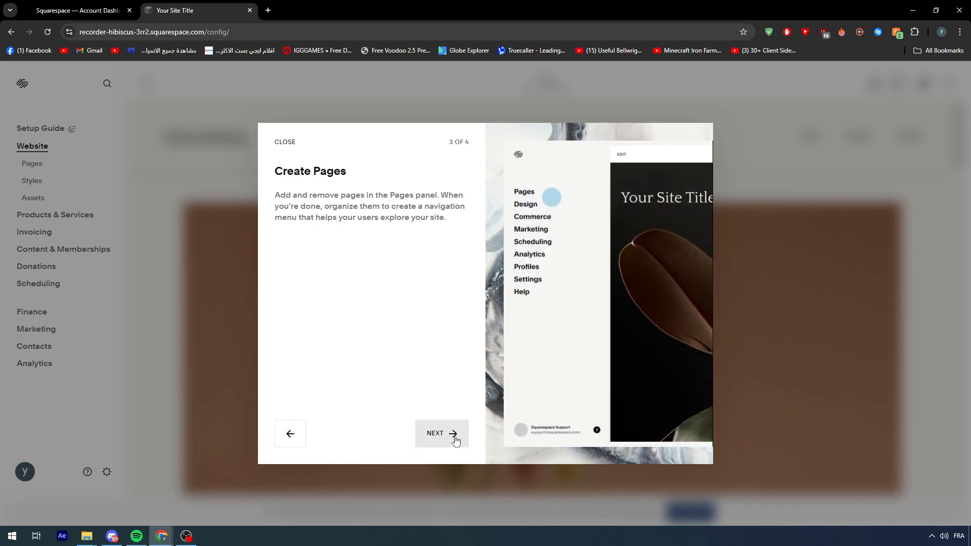
left_click(454, 438)
left_click(436, 434)
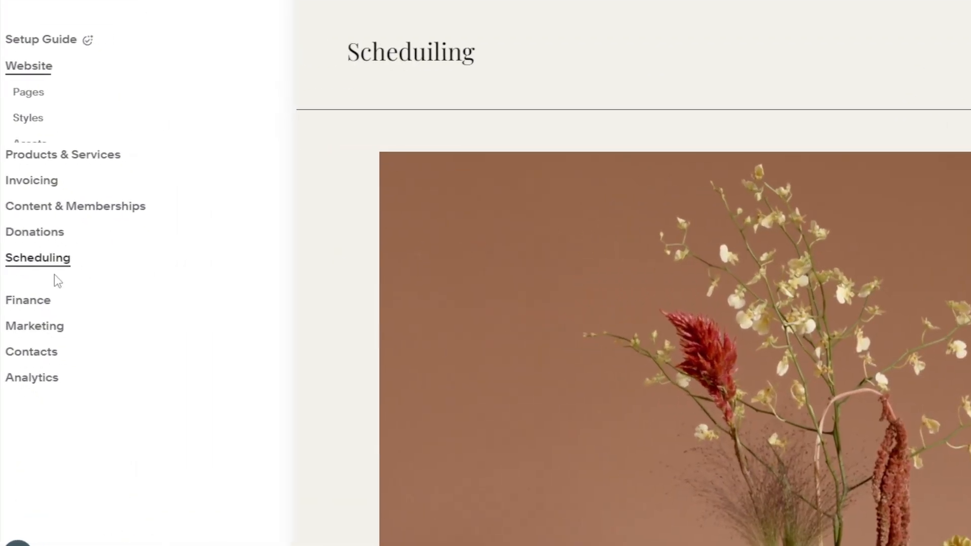
Open Scheduling and start a personal appointment type named Doctor Appointment.
left_click(58, 275)
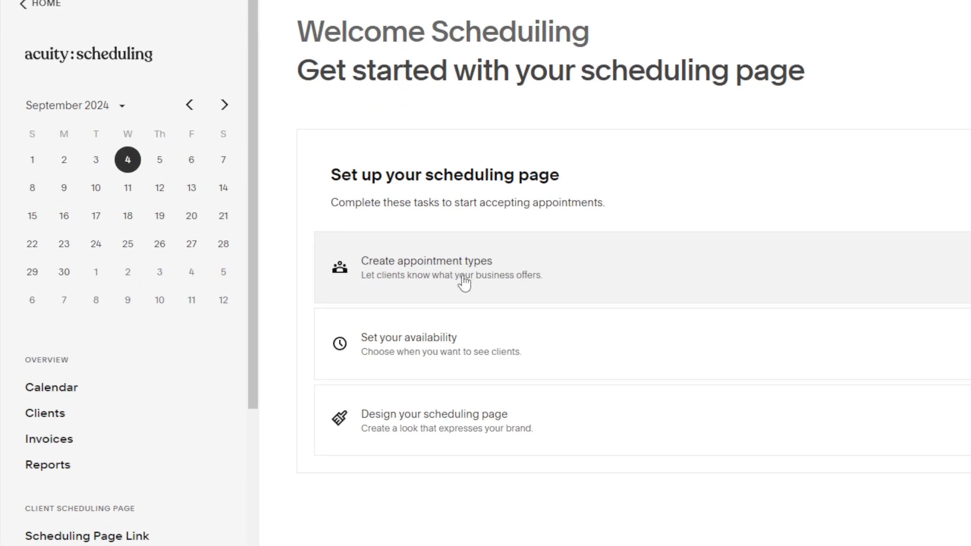
left_click(460, 281)
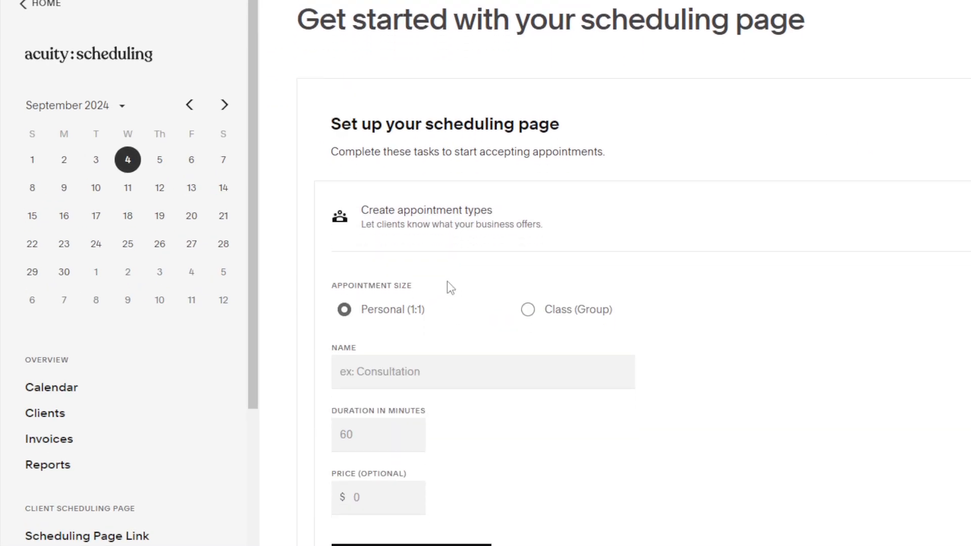
scroll(449, 284, "down", 3)
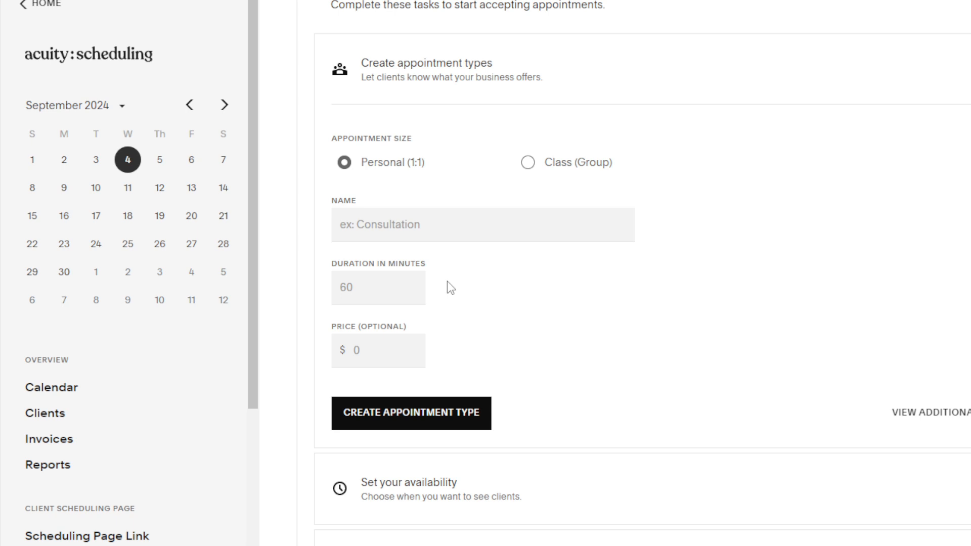
left_click(489, 228)
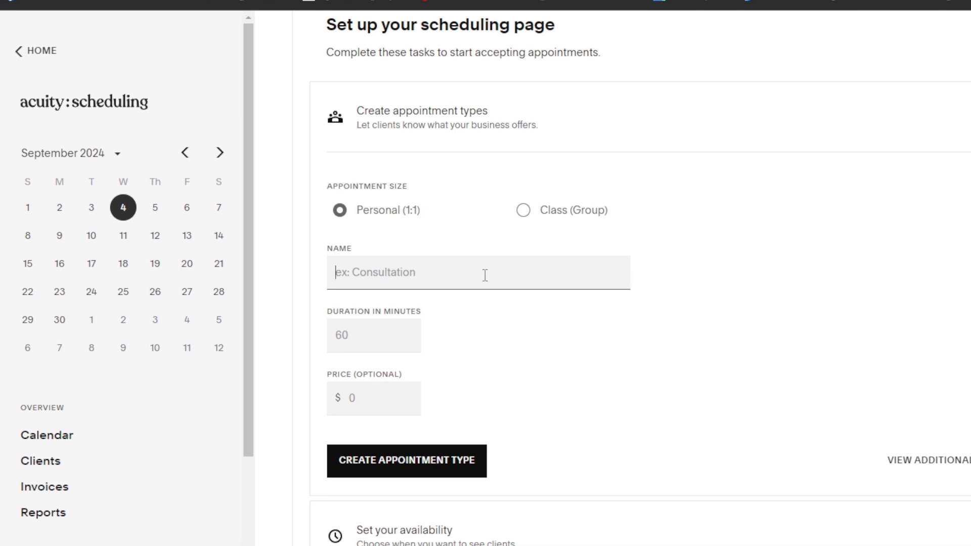
type("Doctor Appointment")
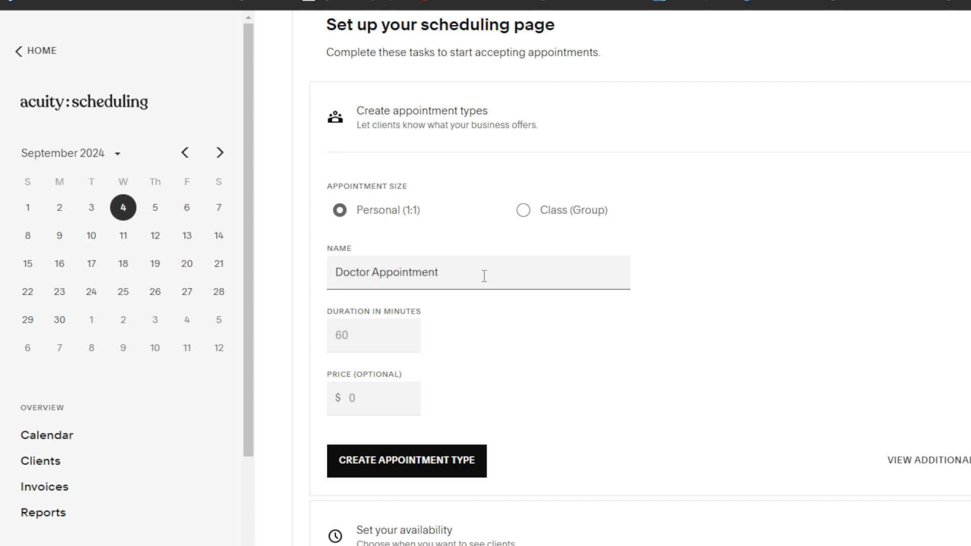
Set the appointment's duration to 30 minutes and price to $200, then create the appointment type.
left_click(483, 311)
left_click(350, 334)
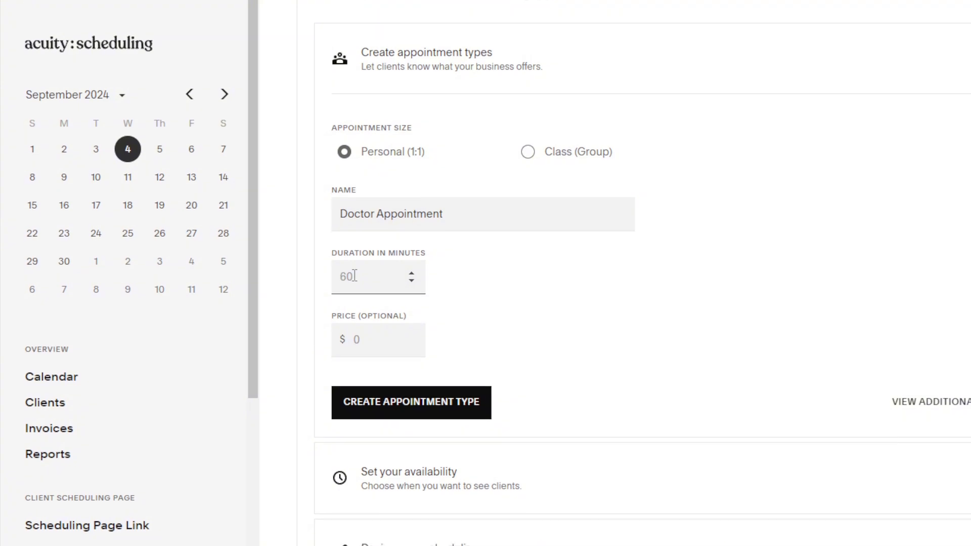
type("30")
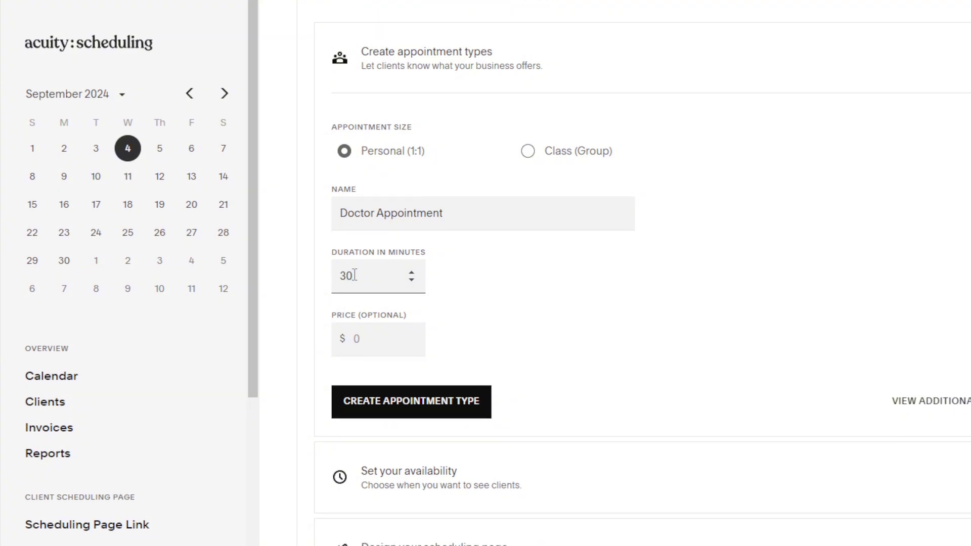
left_click(387, 338)
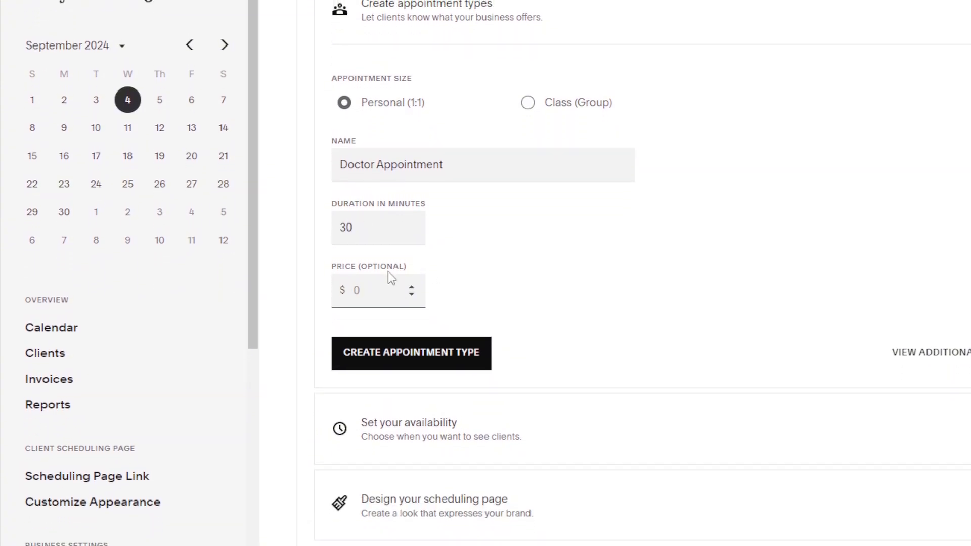
type("200")
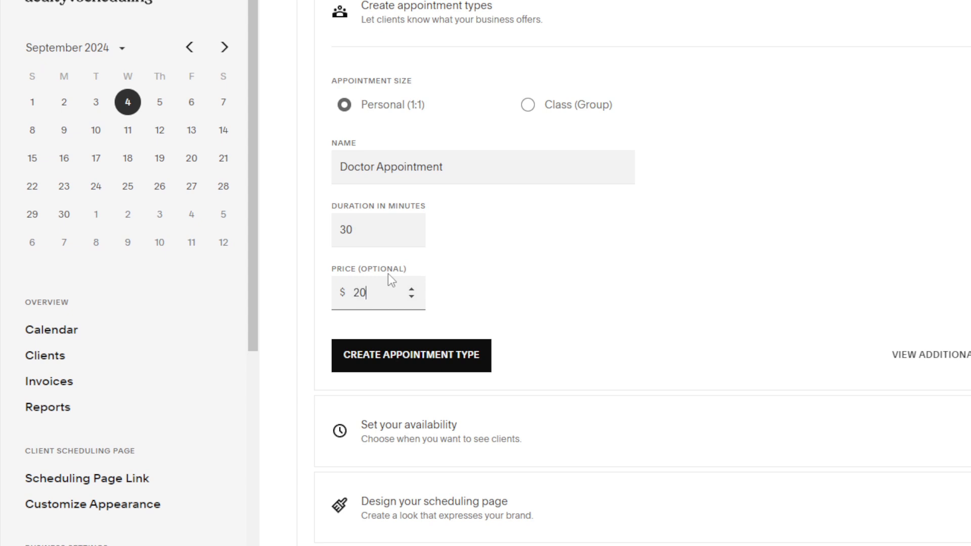
left_click(499, 264)
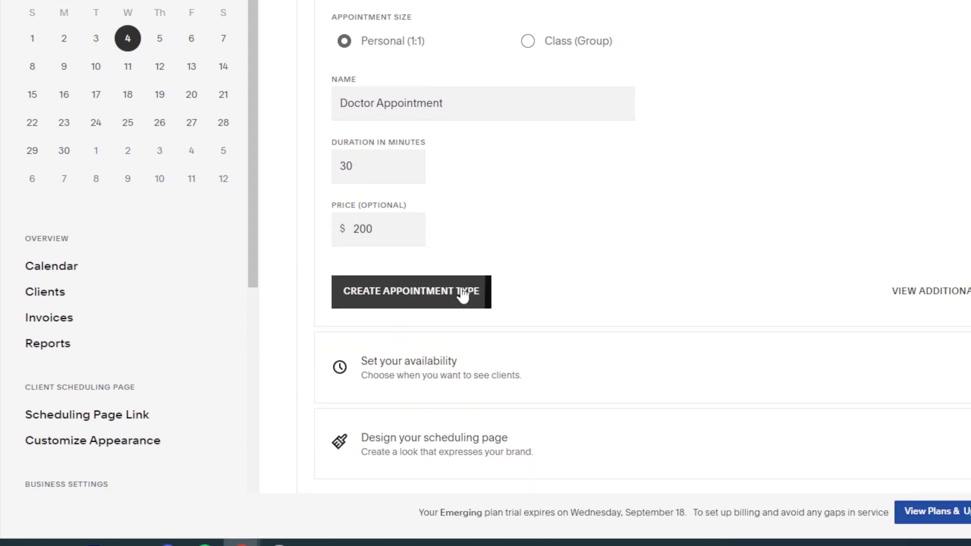
left_click(470, 332)
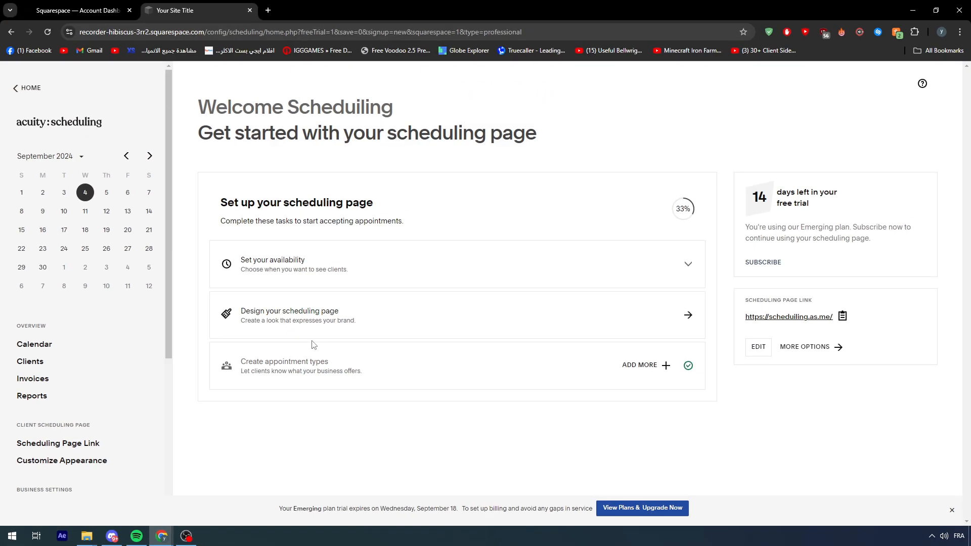
Open availability settings and set Monday's hours to 11:00AM–3:00PM.
left_click(299, 268)
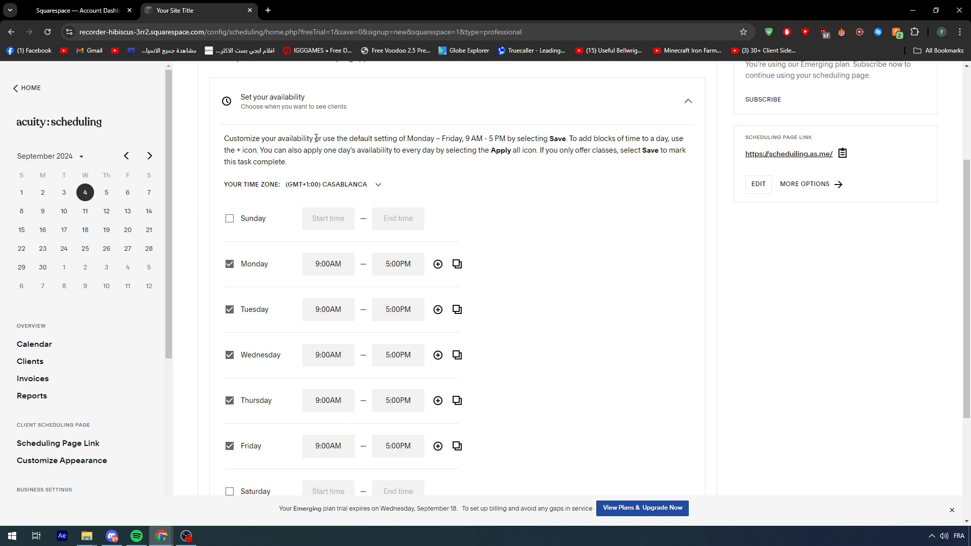
left_click_drag(315, 264, 358, 266)
left_click(458, 218)
left_click_drag(315, 264, 319, 264)
type("11")
left_click_drag(385, 265, 389, 264)
type("3")
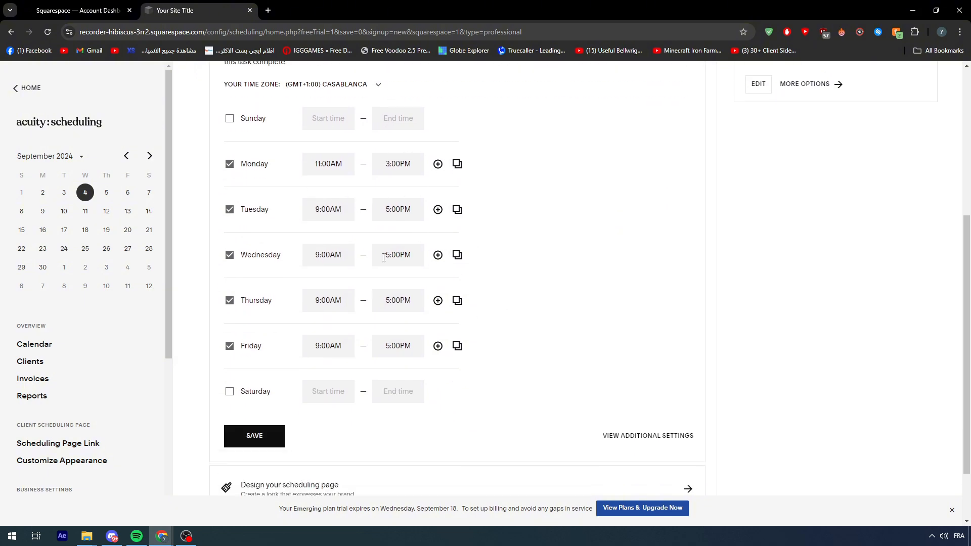
Change Monday's hours to 9:00AM–1:00PM and add a second time row for Monday.
scroll(499, 289, "down", 2)
triple_click(320, 163)
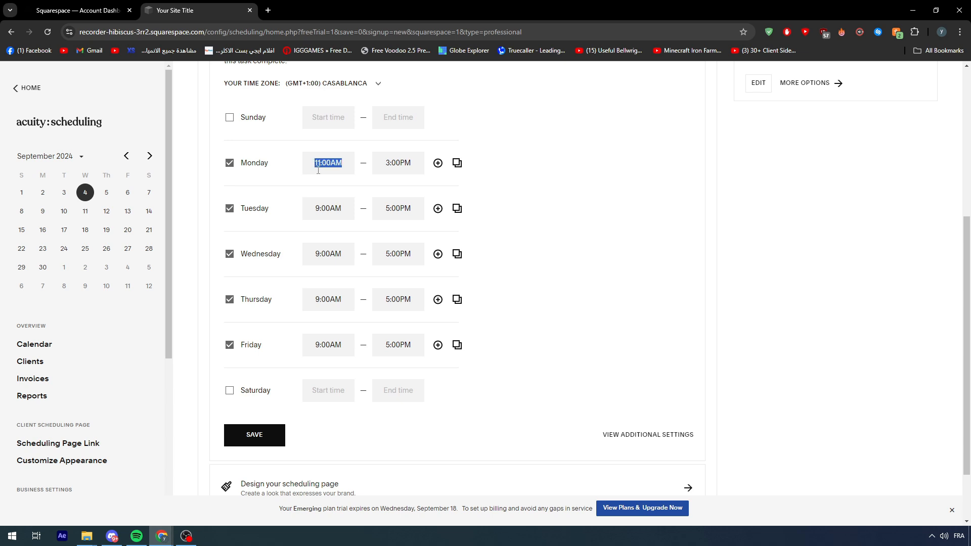
type("09")
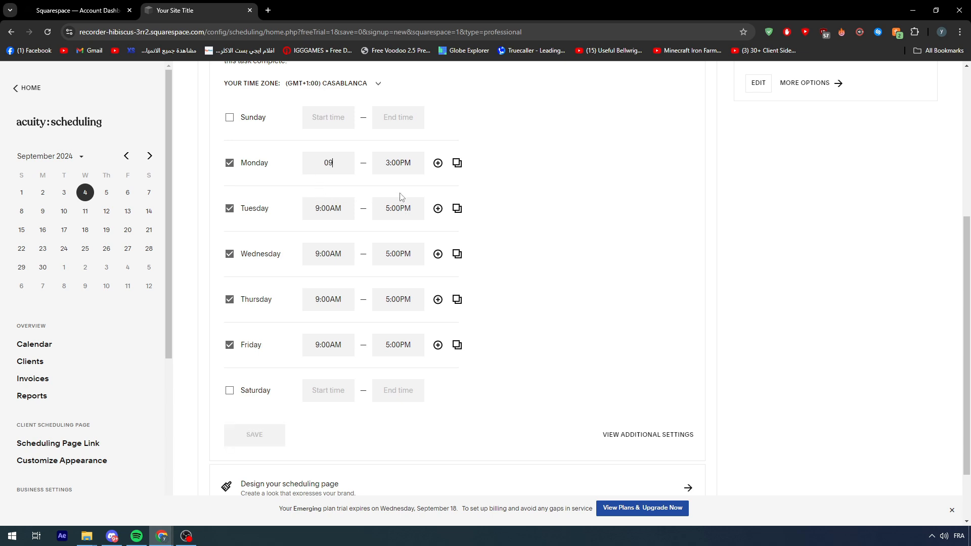
key("Return")
double_click(388, 169)
type("5")
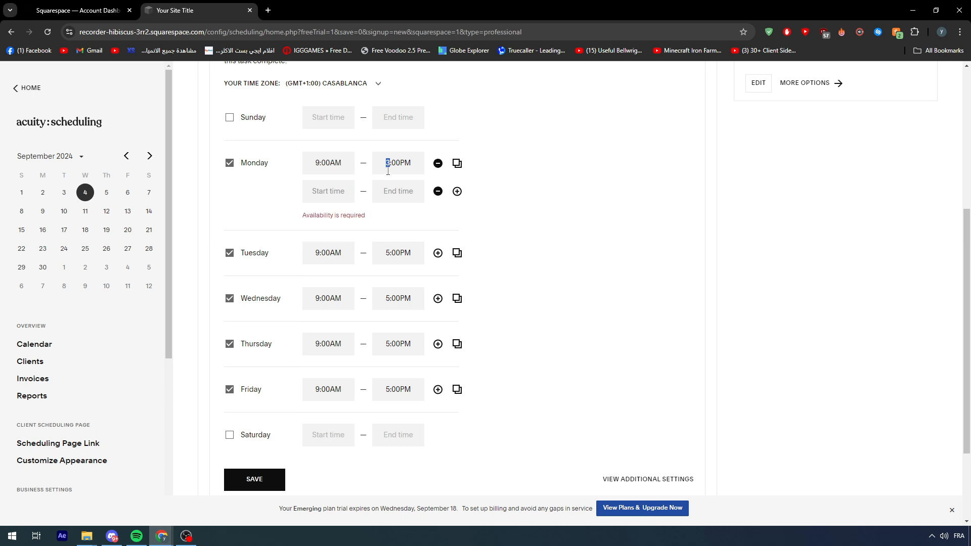
scroll(320, 260, "up", 2)
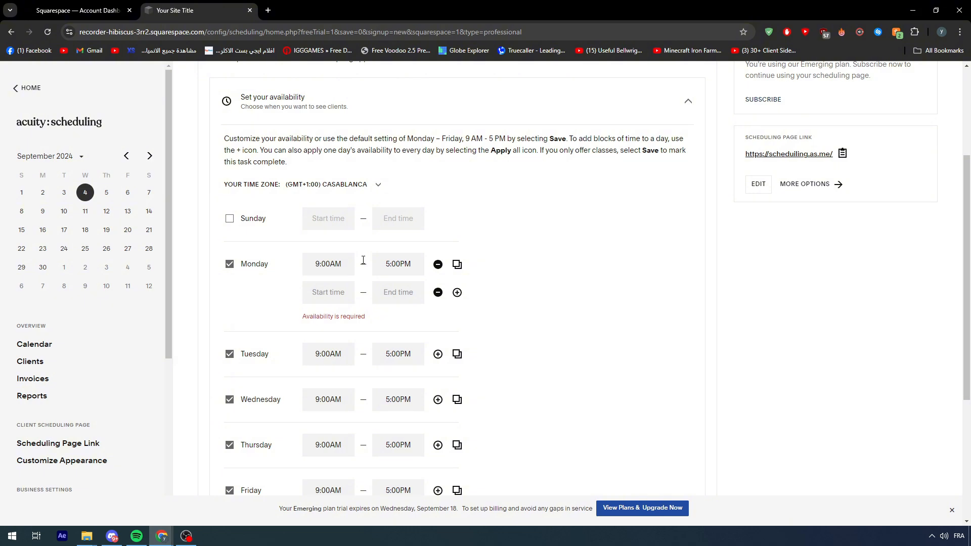
left_click_drag(391, 263, 387, 264)
type("1")
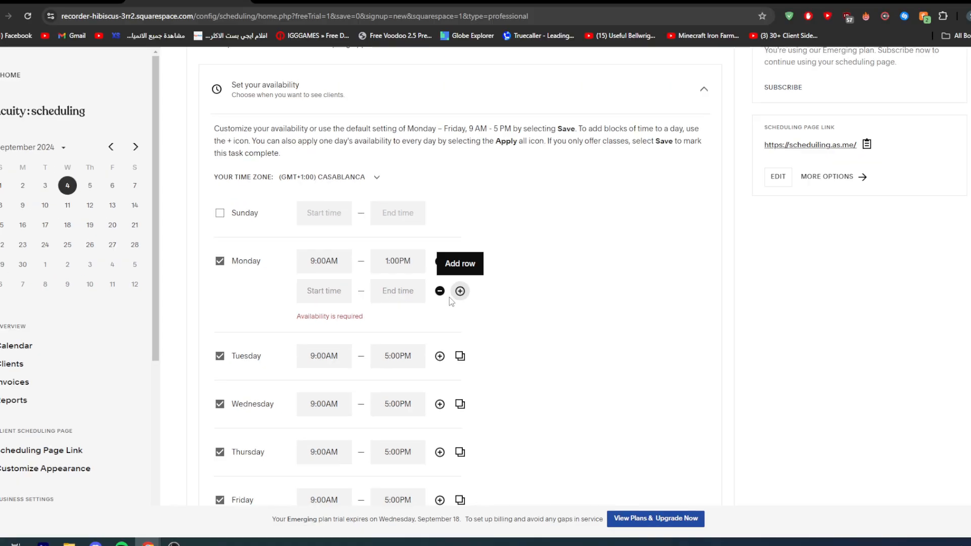
Set Monday's second time block to 3:00PM–5:00PM.
left_click(302, 277)
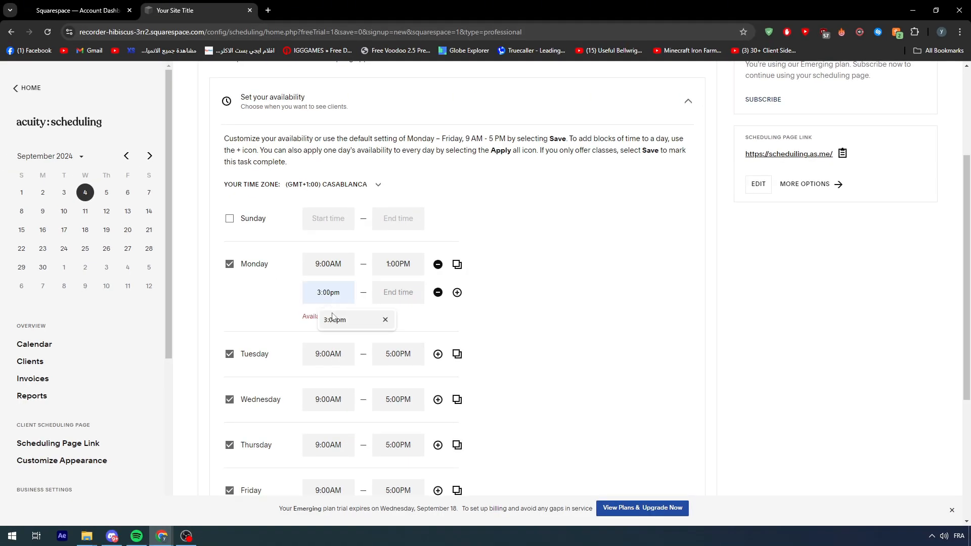
left_click(335, 320)
left_click(383, 294)
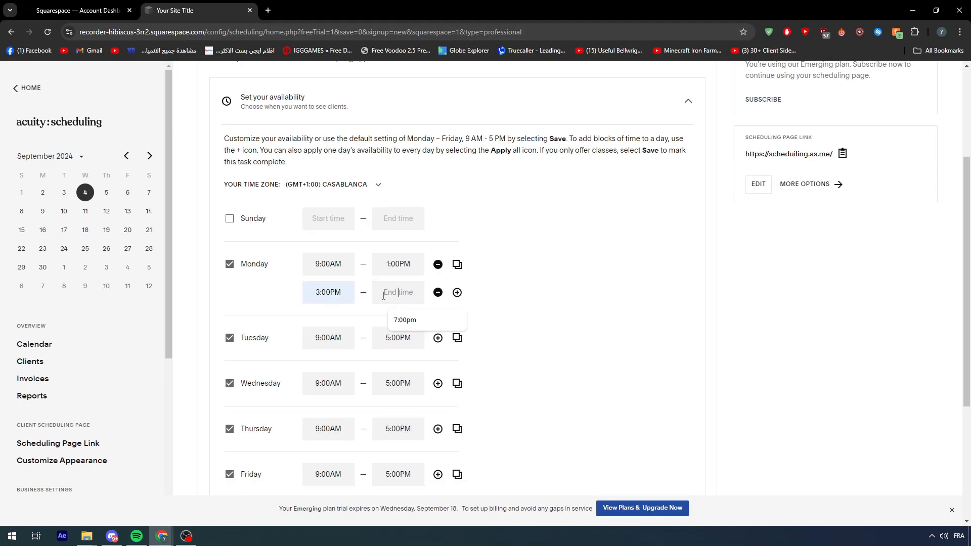
type("5:00P")
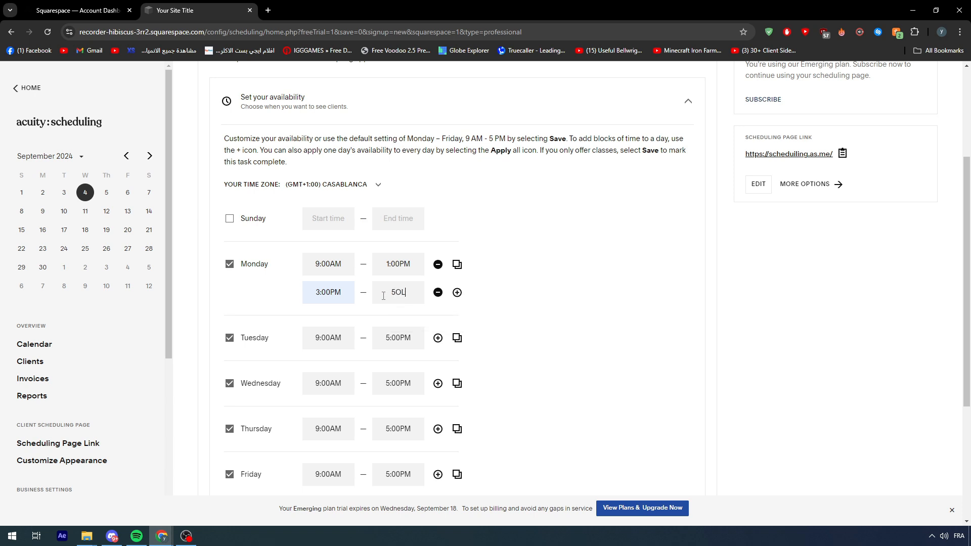
type("M")
left_click(479, 316)
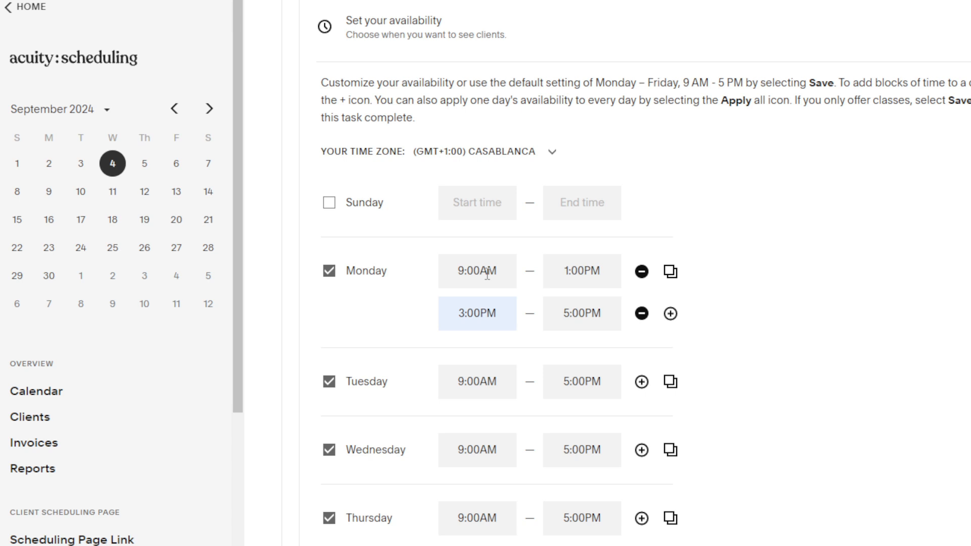
Save the availability and open the scheduling page design settings.
scroll(431, 328, "down", 3)
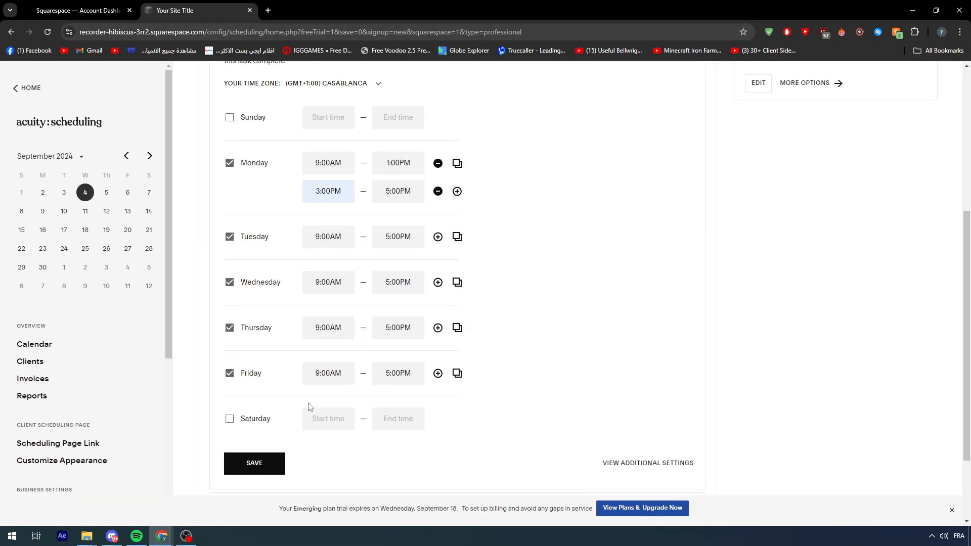
scroll(443, 503, "down", 2)
left_click(268, 365)
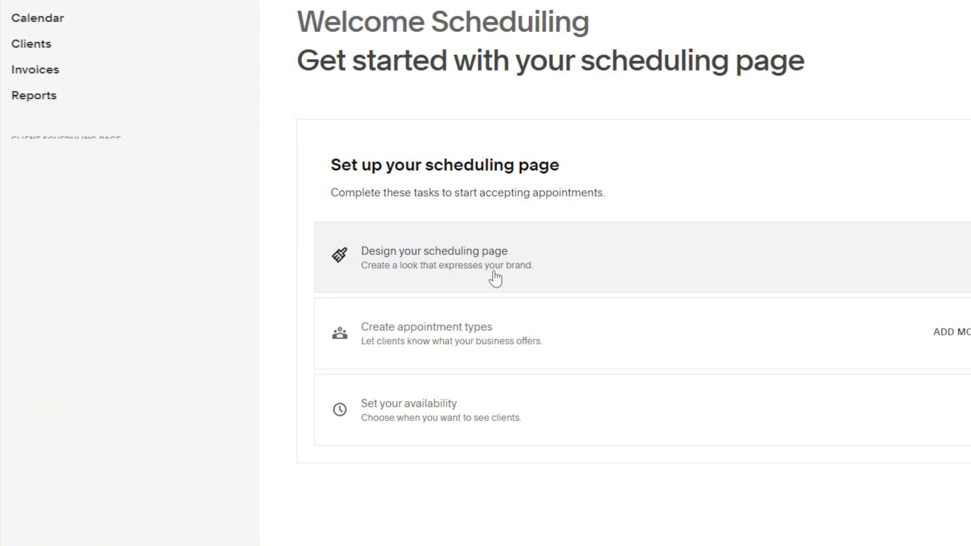
left_click(495, 278)
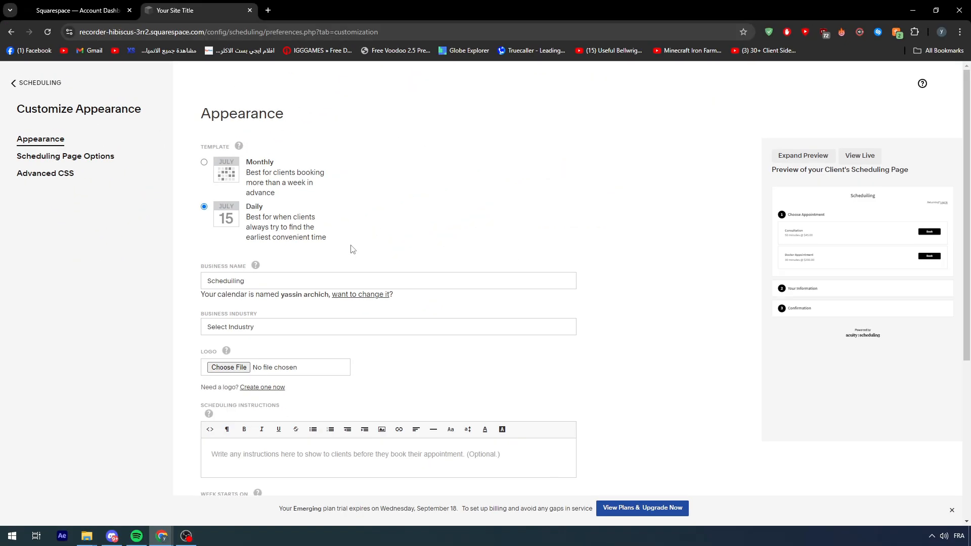
Set the scheduling page's business name to Health.
scroll(357, 253, "down", 5)
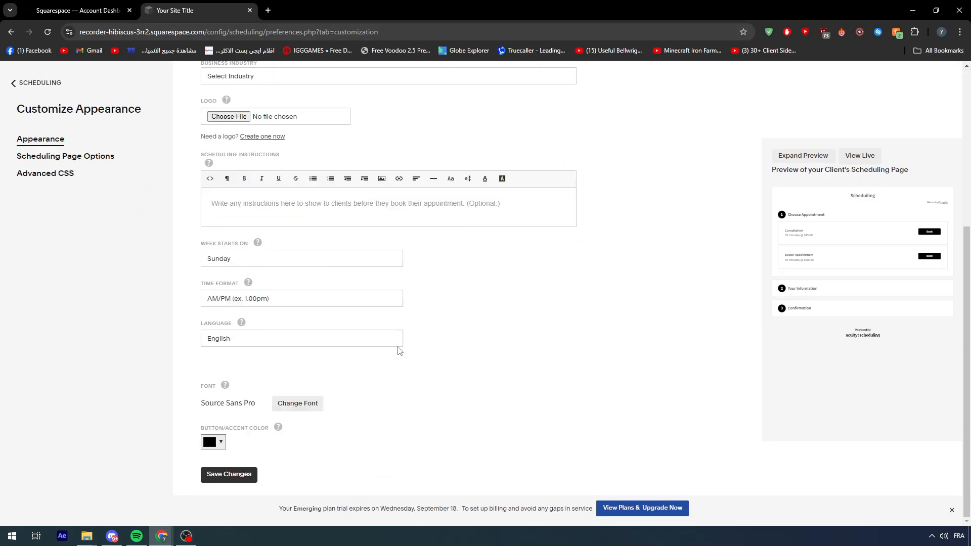
scroll(400, 349, "up", 5)
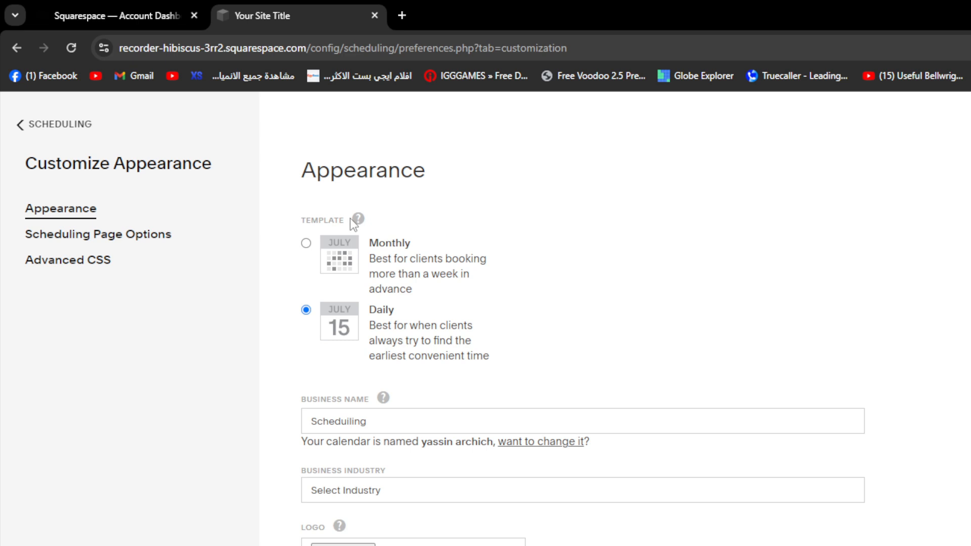
scroll(435, 286, "down", 1)
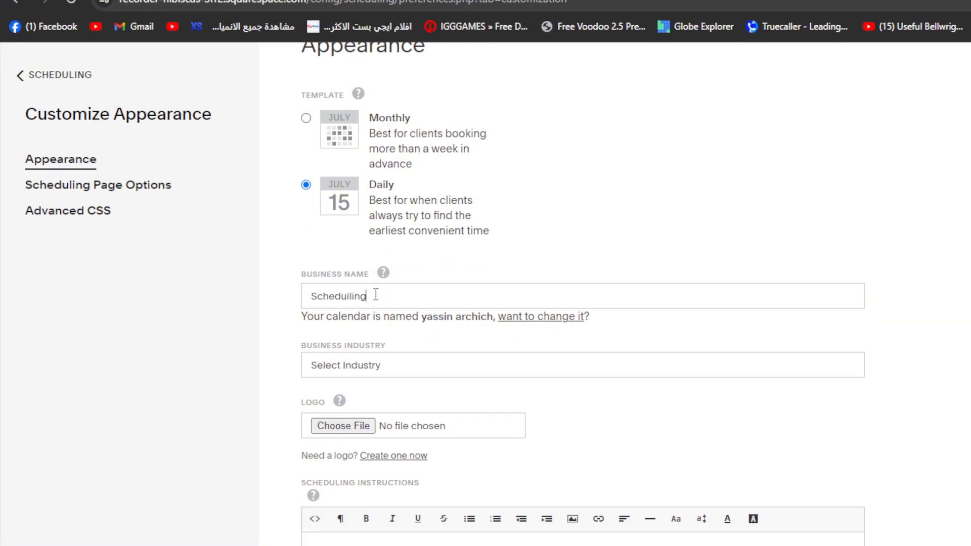
left_click_drag(374, 346, 262, 340)
type("Dco")
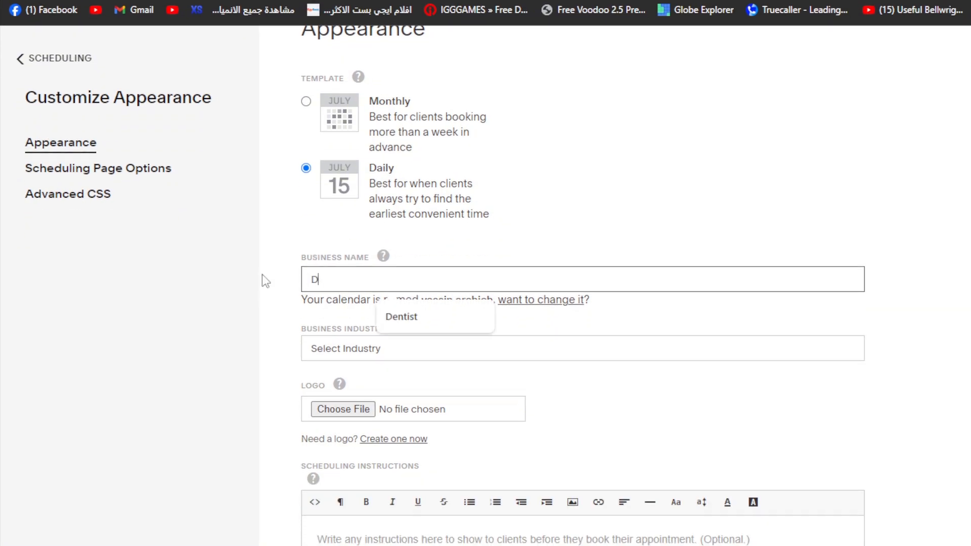
key("BackSpace")
key("BackSpace")
key("BackSpace")
type("Health")
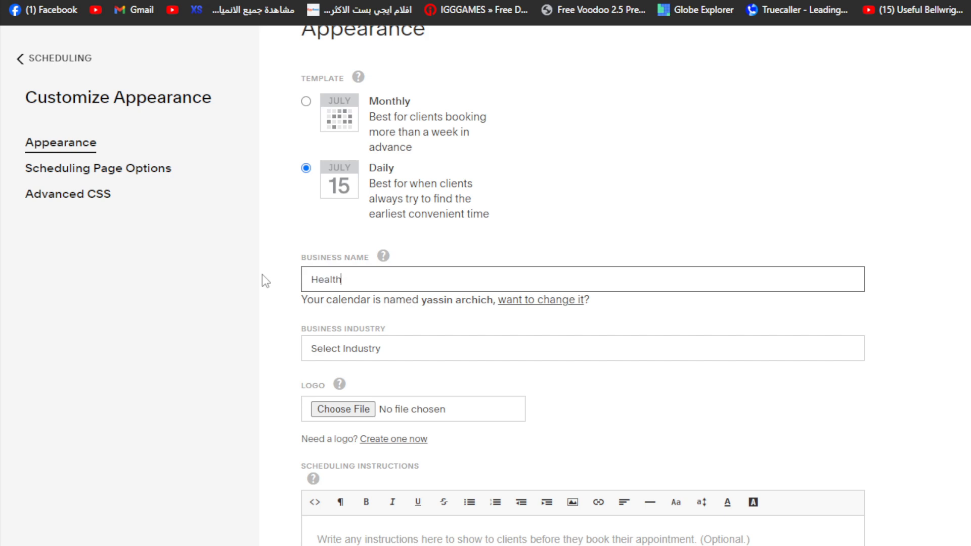
Set the business industry to Consulting.
left_click(354, 340)
scroll(349, 302, "down", 4)
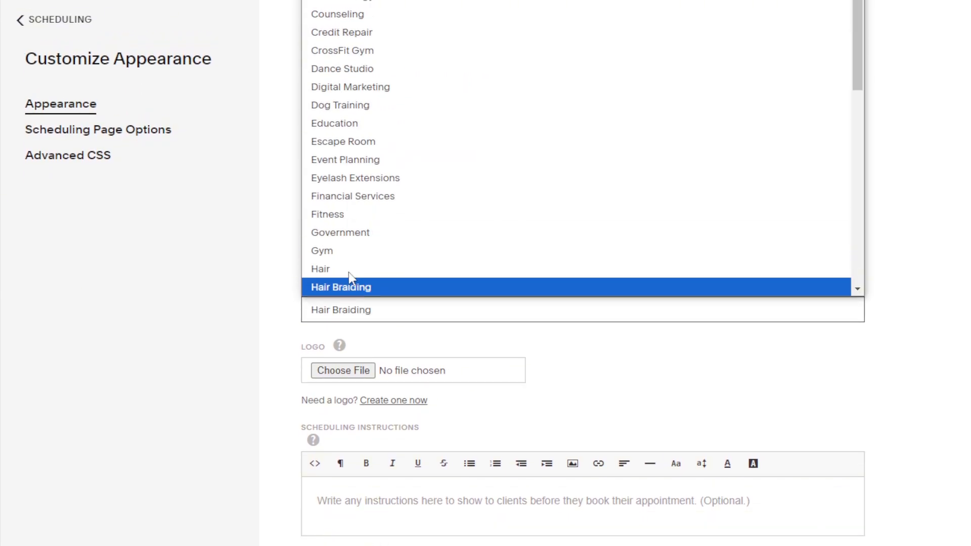
key("h")
key("h")
key("h")
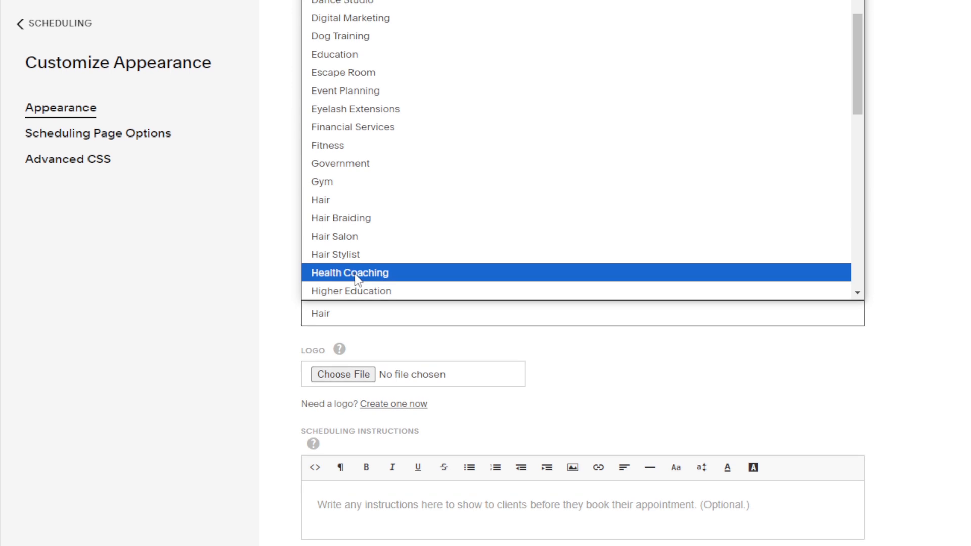
scroll(353, 269, "down", 4)
scroll(353, 273, "down", 5)
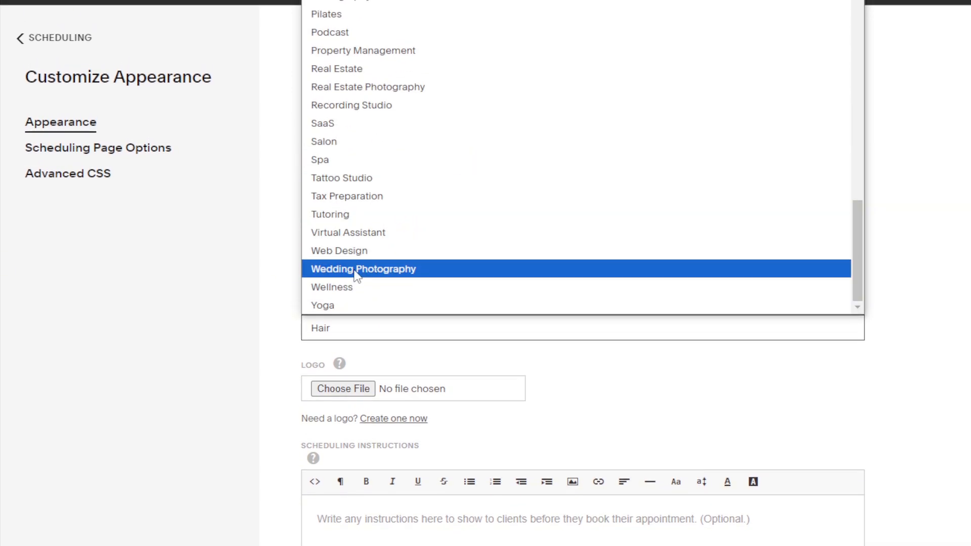
scroll(353, 260, "up", 5)
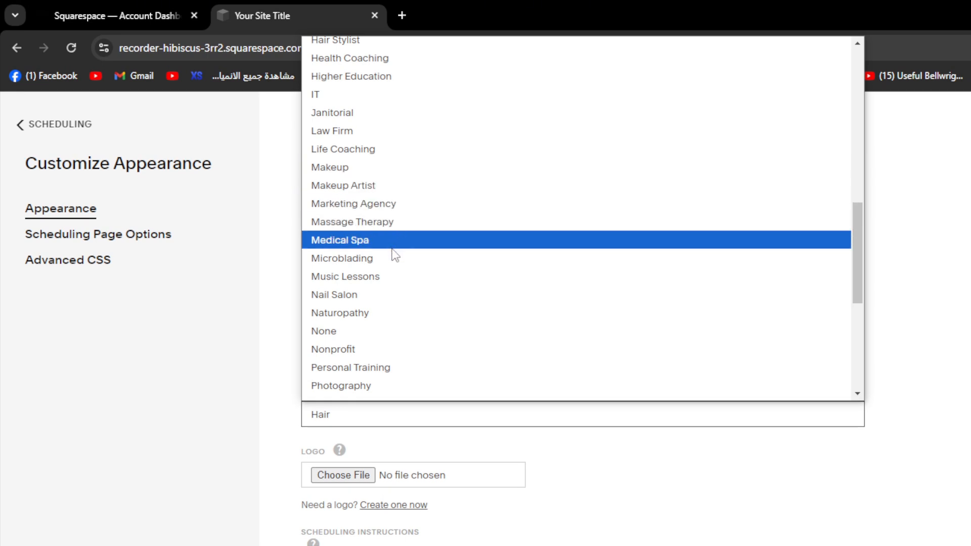
scroll(399, 278, "down", 6)
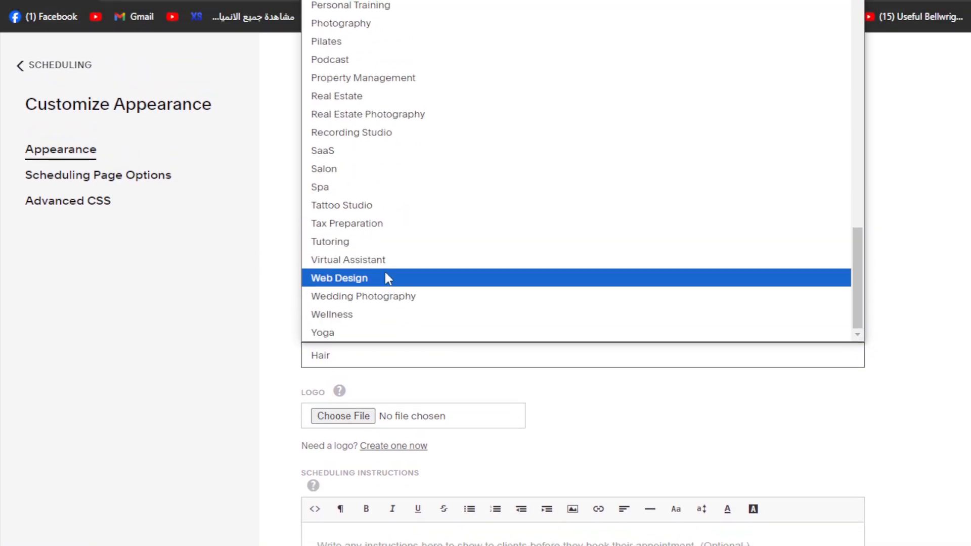
scroll(386, 274, "up", 6)
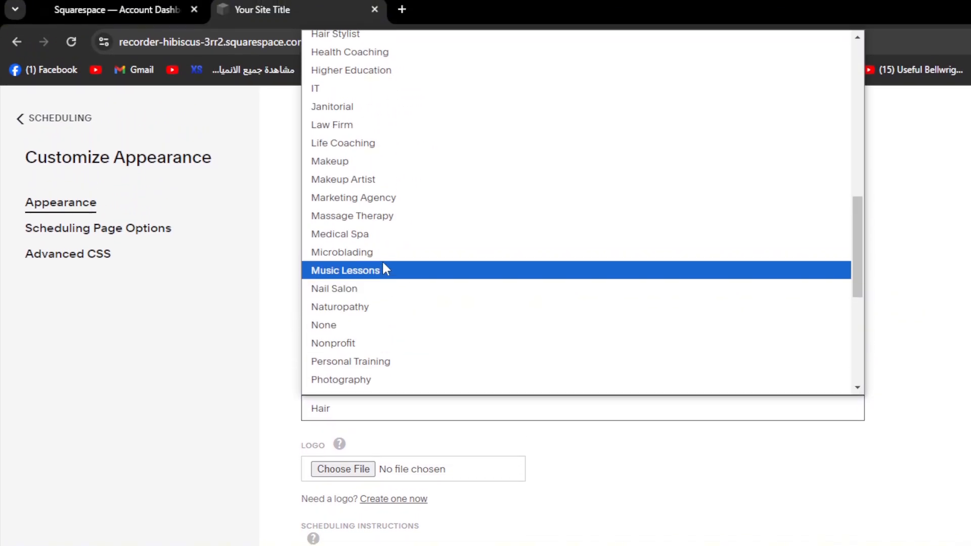
scroll(384, 264, "up", 8)
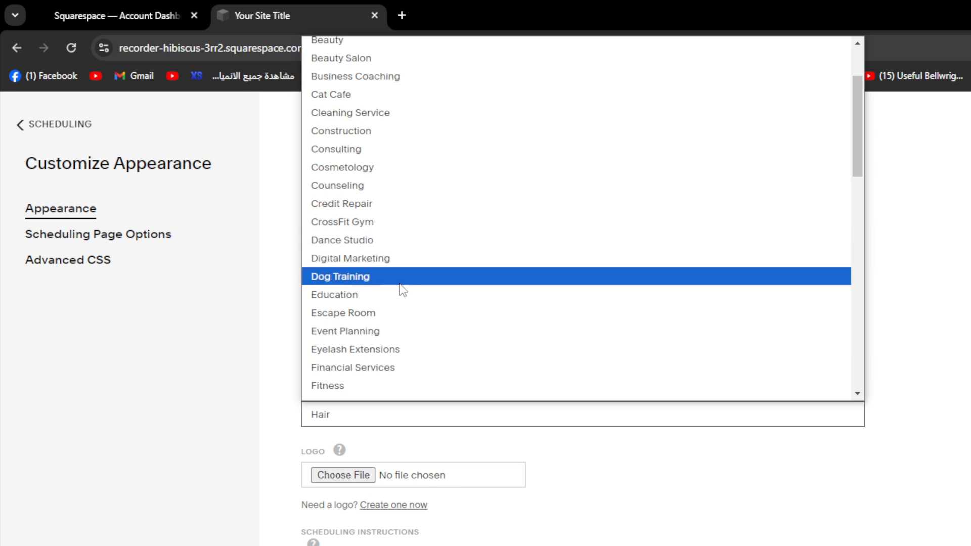
scroll(384, 249, "up", 3)
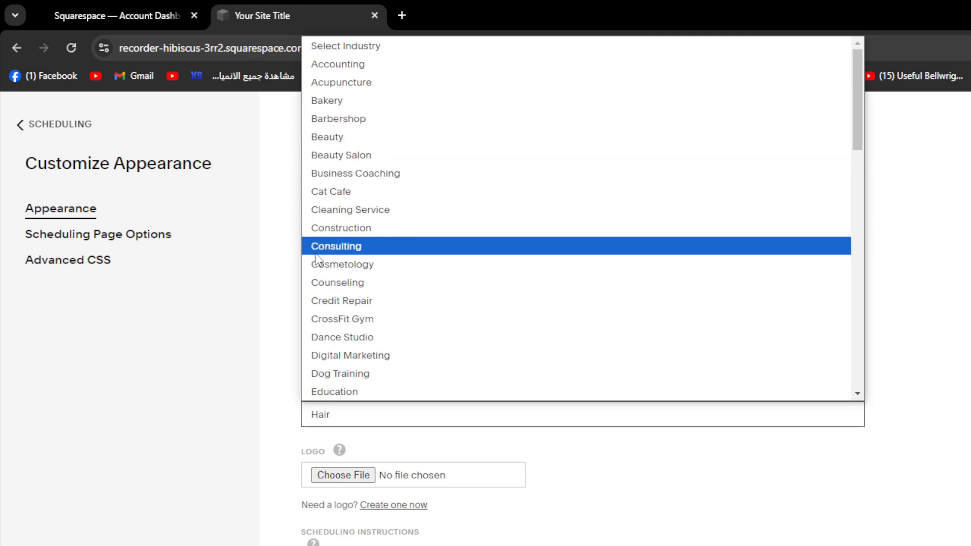
left_click(380, 248)
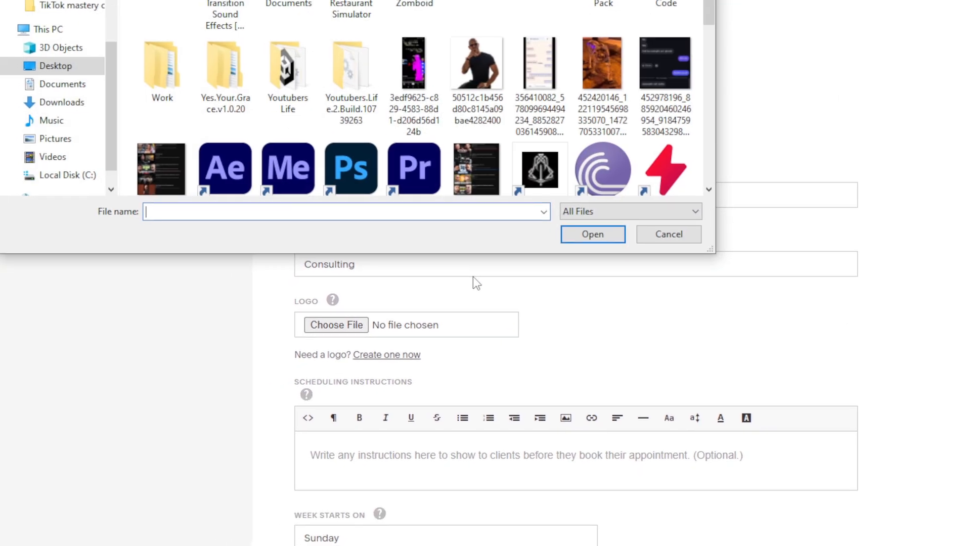
Upload Insightly_wordmark.svg.png from the Logos folder as the scheduling page logo.
left_click(669, 232)
scroll(258, 278, "down", 3)
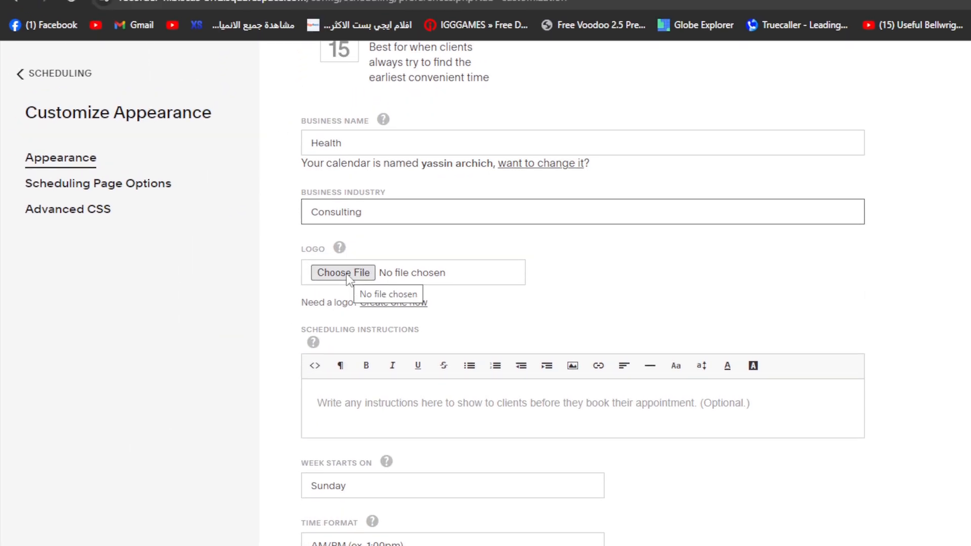
left_click(345, 272)
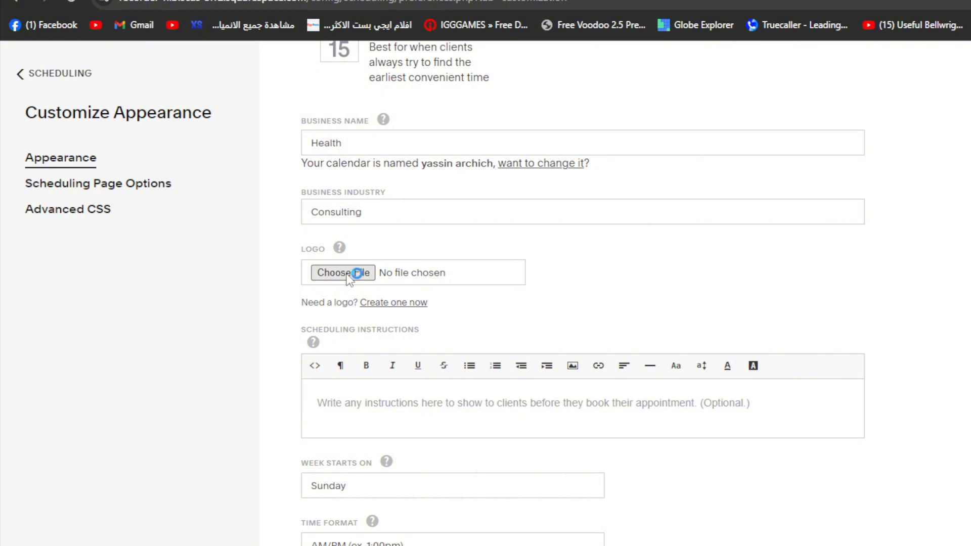
scroll(207, 133, "down", 1)
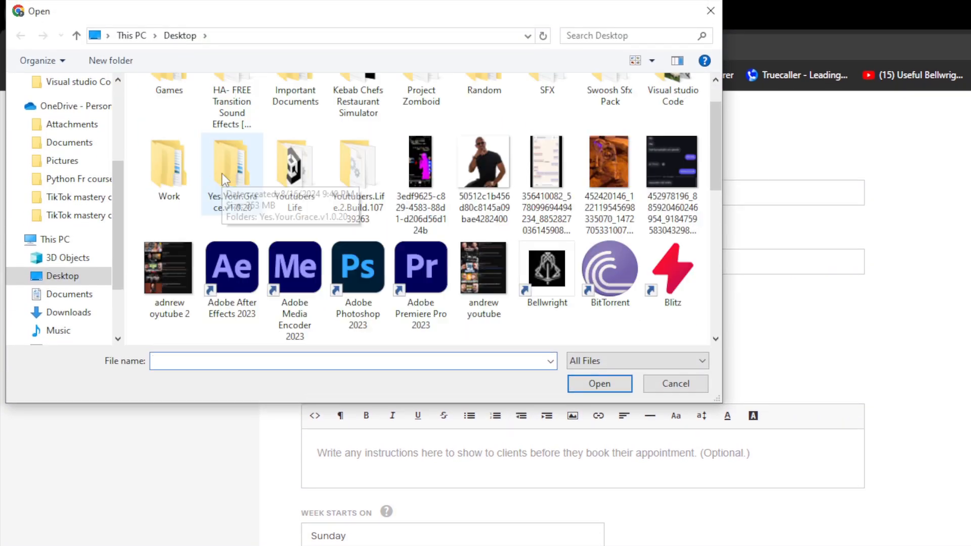
scroll(375, 226, "up", 1)
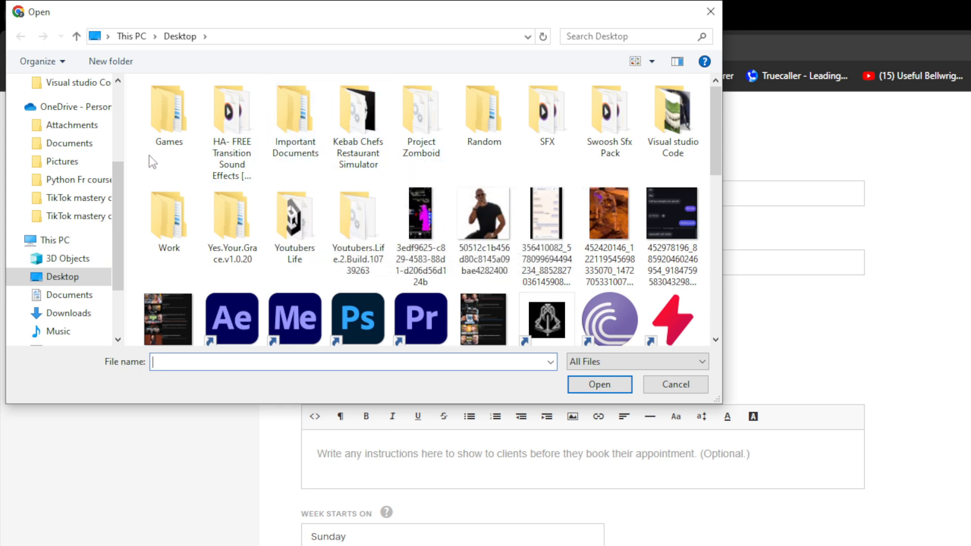
scroll(87, 138, "up", 2)
left_click(62, 119)
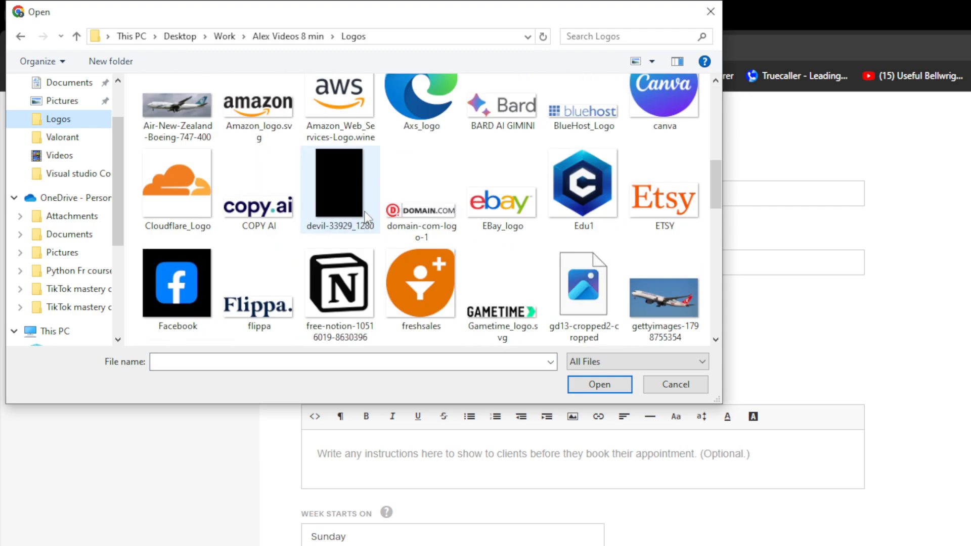
scroll(430, 199, "down", 5)
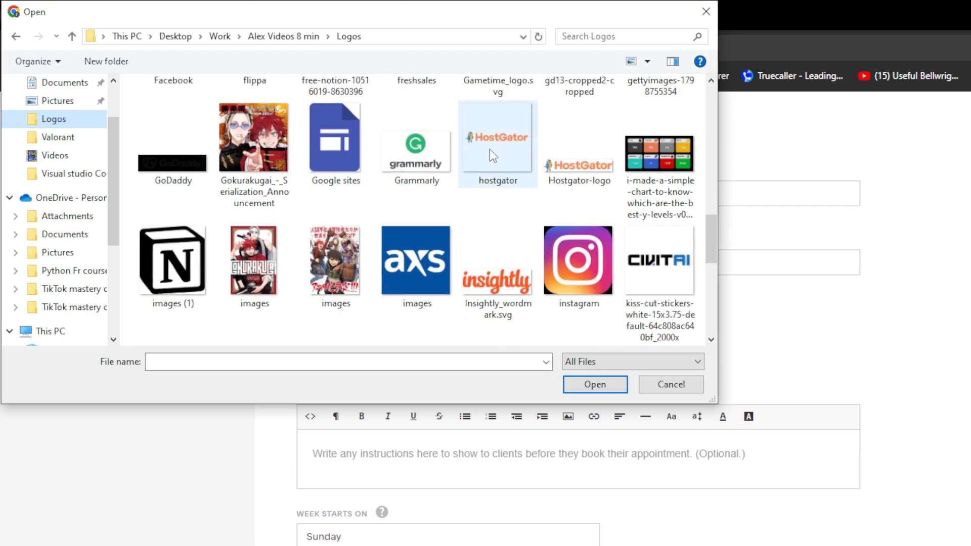
double_click(483, 269)
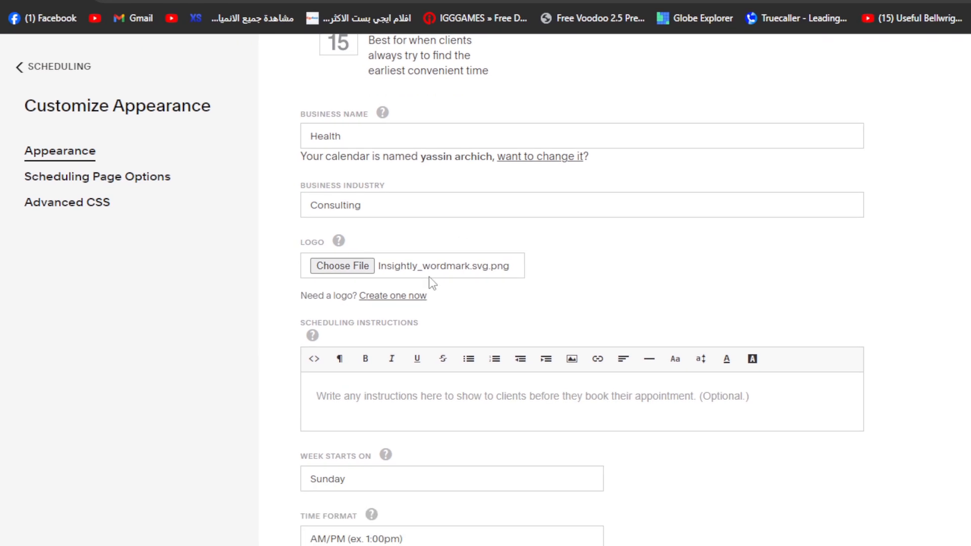
Save the appearance changes and open the live client scheduling page.
scroll(429, 277, "down", 2)
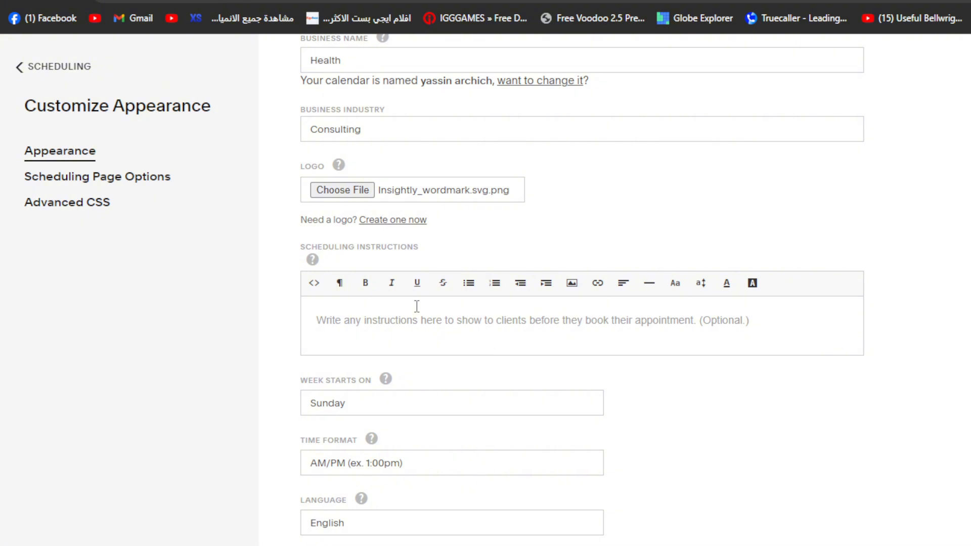
scroll(417, 307, "down", 1)
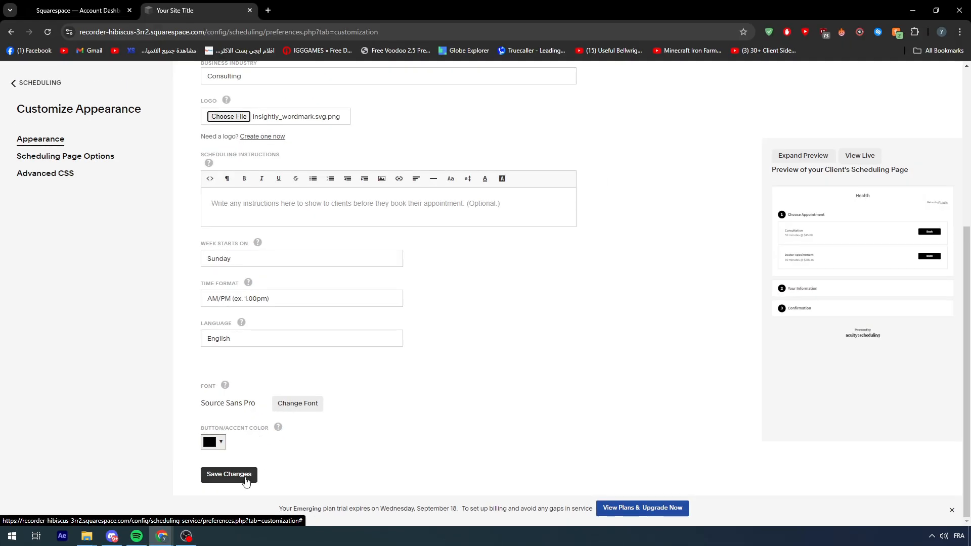
left_click(236, 479)
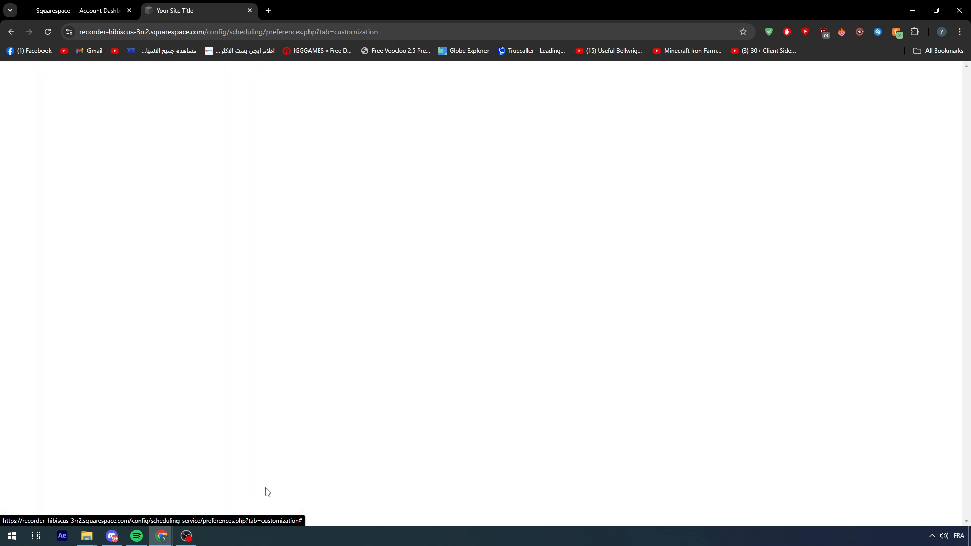
left_click(370, 153)
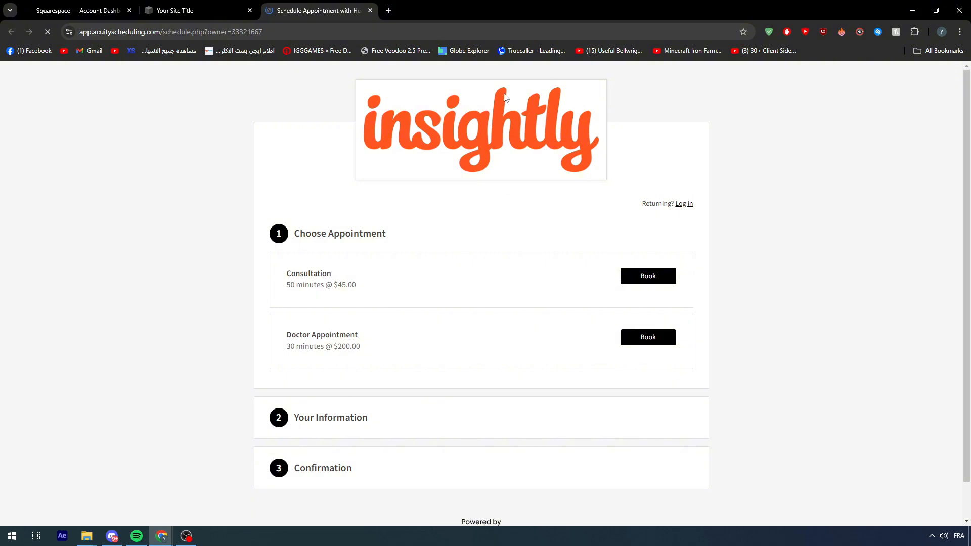
Book the Doctor Appointment and examine its available time slots for each day, especially Monday.
scroll(318, 276, "down", 1)
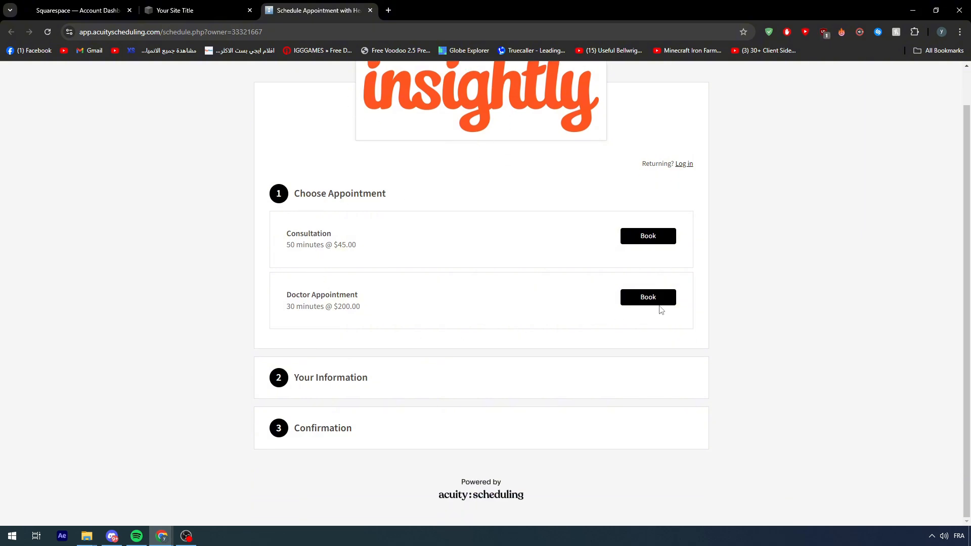
left_click(644, 298)
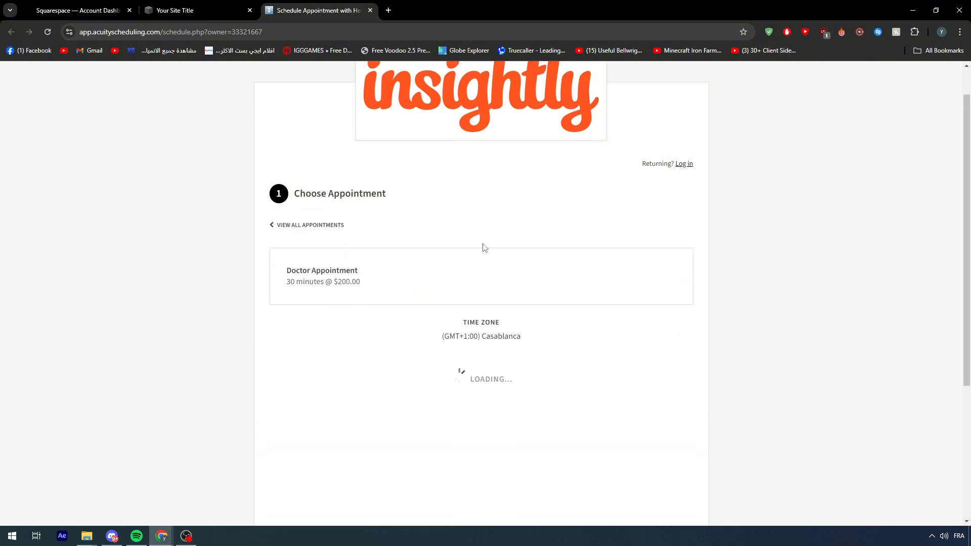
scroll(377, 269, "down", 4)
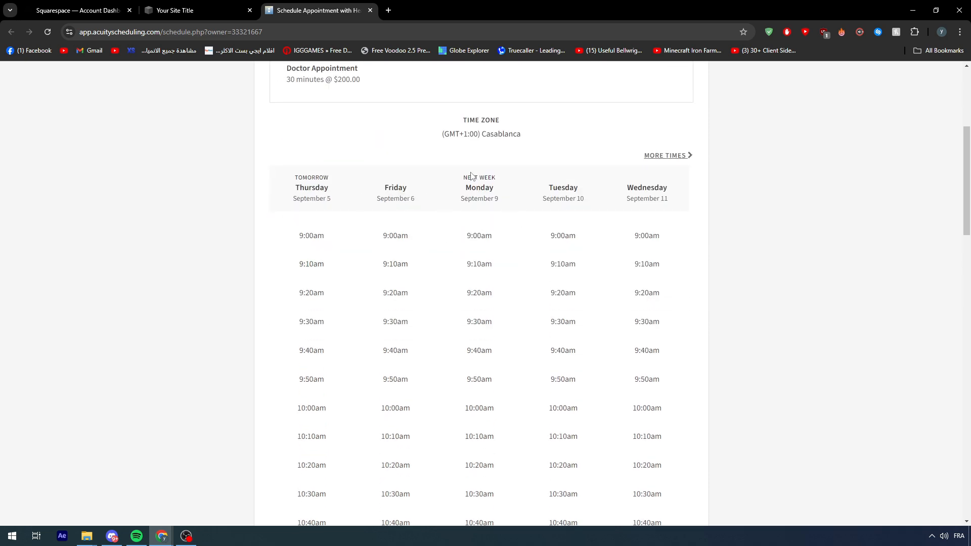
scroll(563, 302, "down", 18)
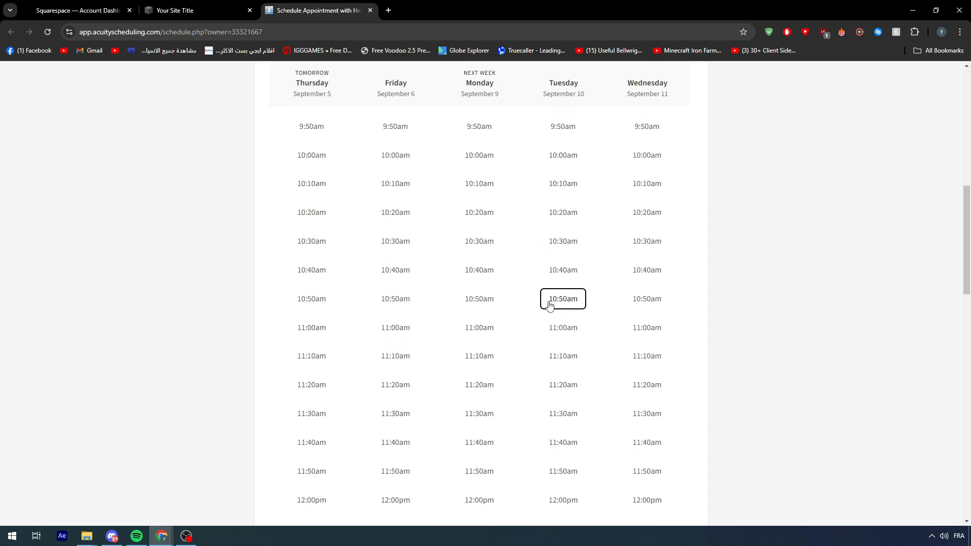
scroll(443, 264, "down", 6)
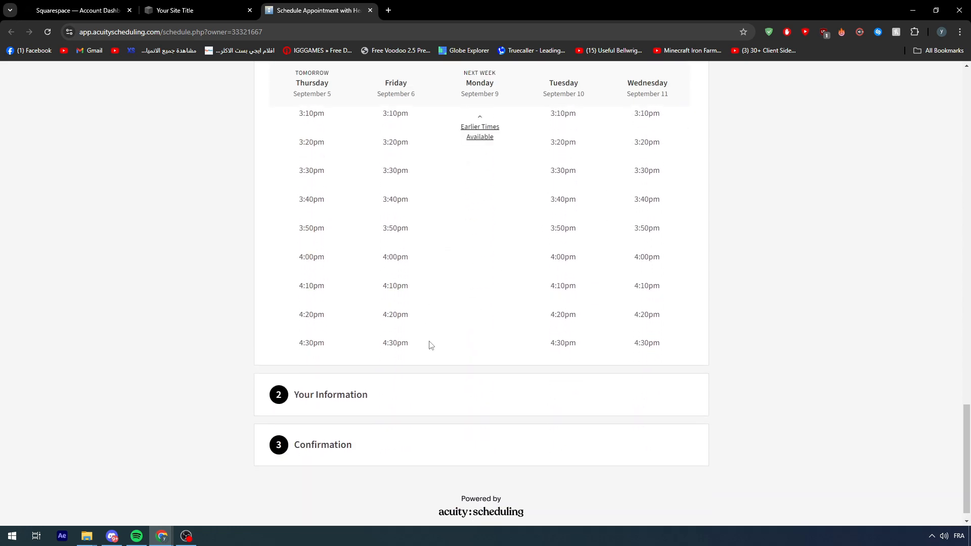
scroll(430, 343, "up", 20)
scroll(402, 332, "up", 7)
scroll(410, 401, "down", 3)
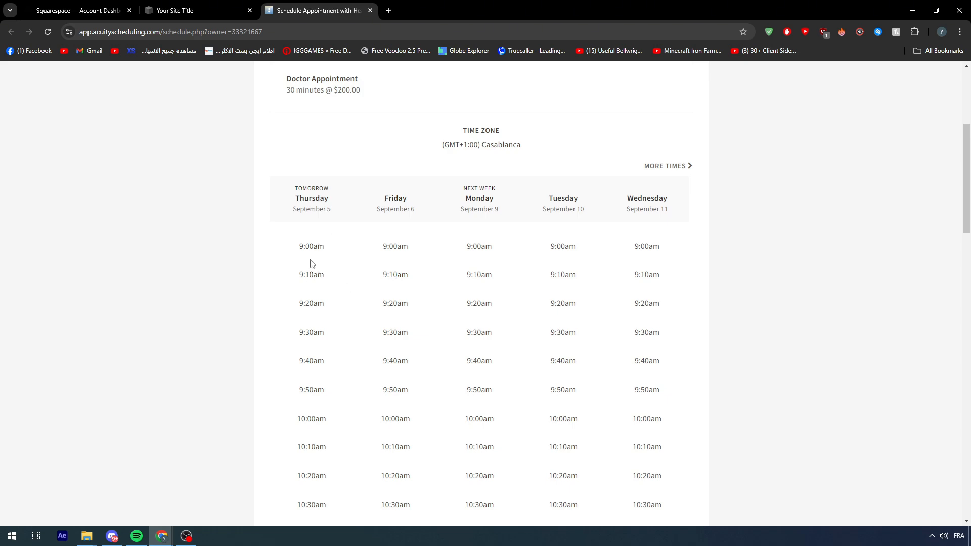
scroll(444, 246, "up", 5)
scroll(314, 271, "down", 20)
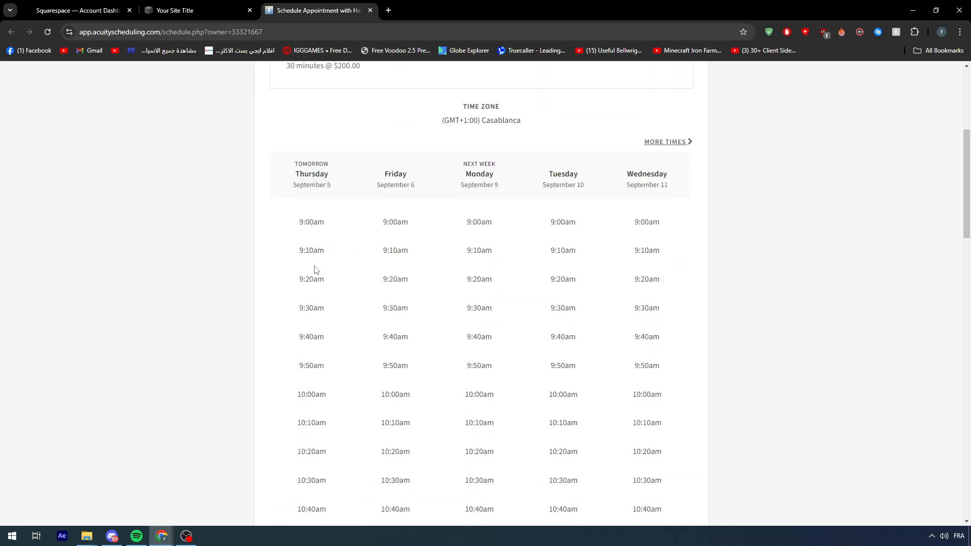
scroll(326, 252, "down", 4)
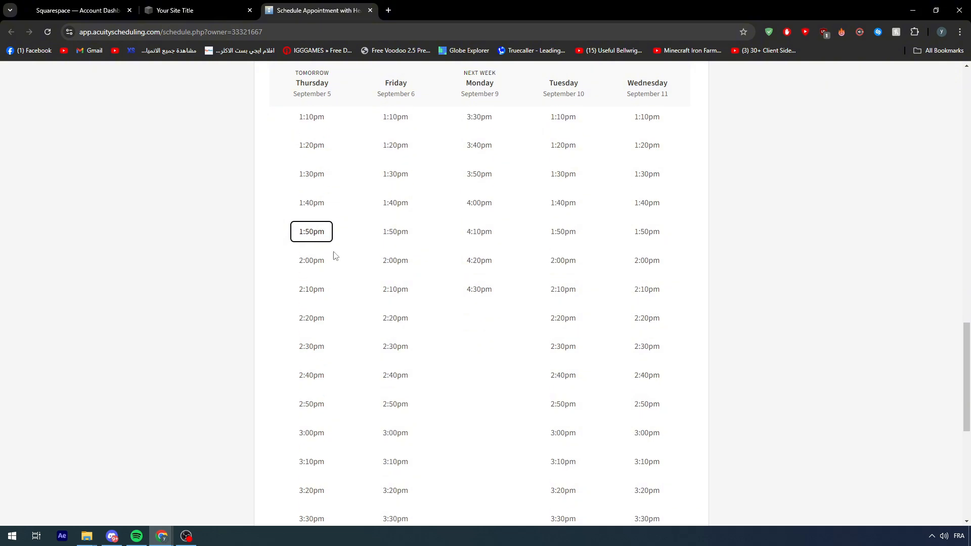
scroll(425, 284, "up", 15)
scroll(486, 152, "up", 5)
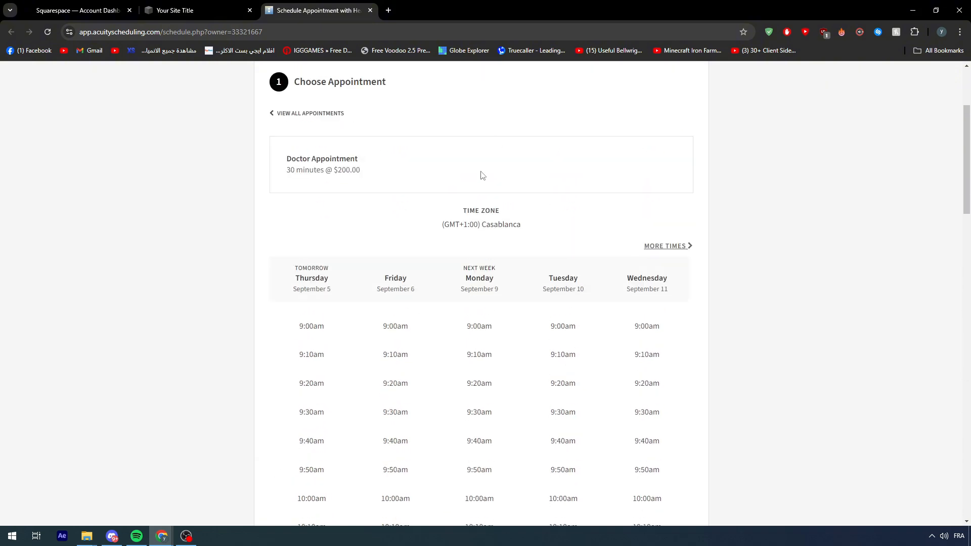
scroll(479, 203, "down", 2)
scroll(488, 224, "down", 10)
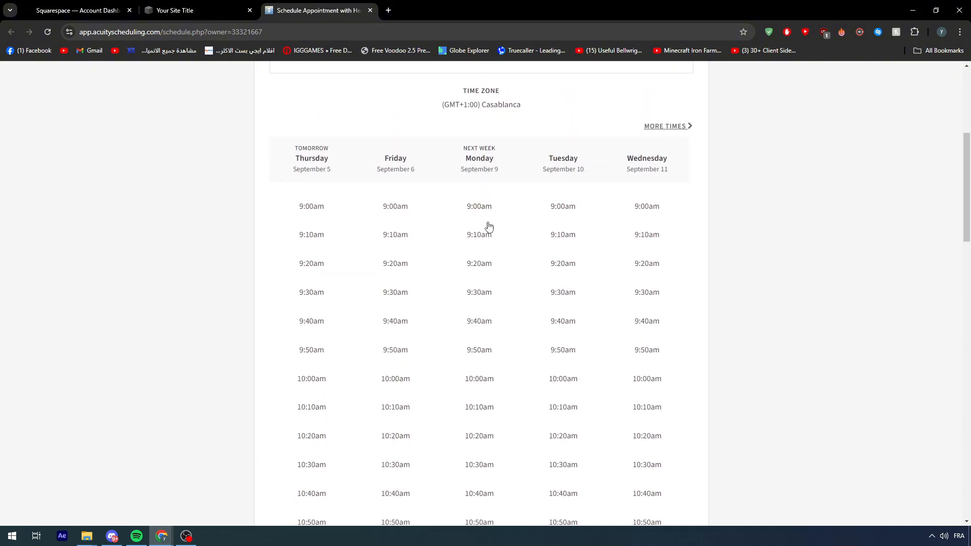
scroll(495, 227, "down", 1)
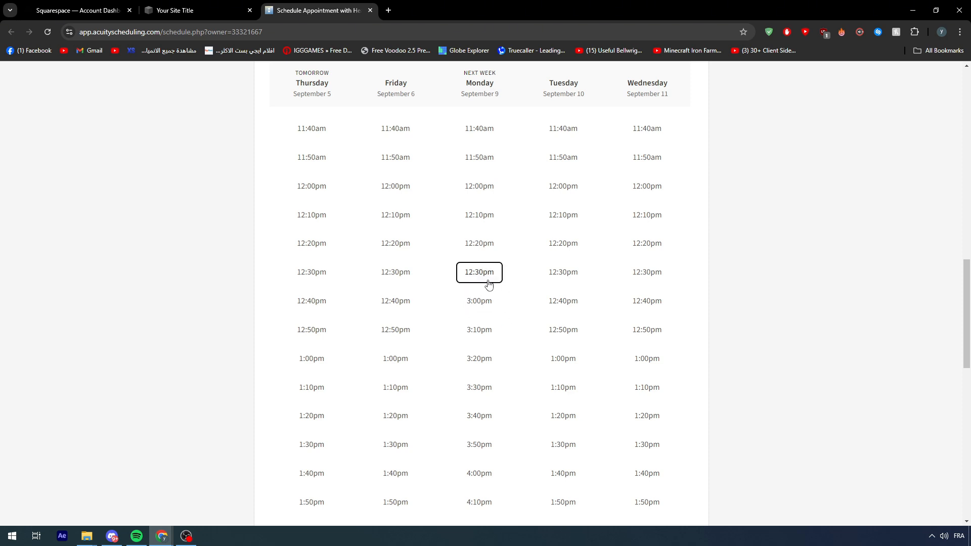
scroll(477, 278, "up", 15)
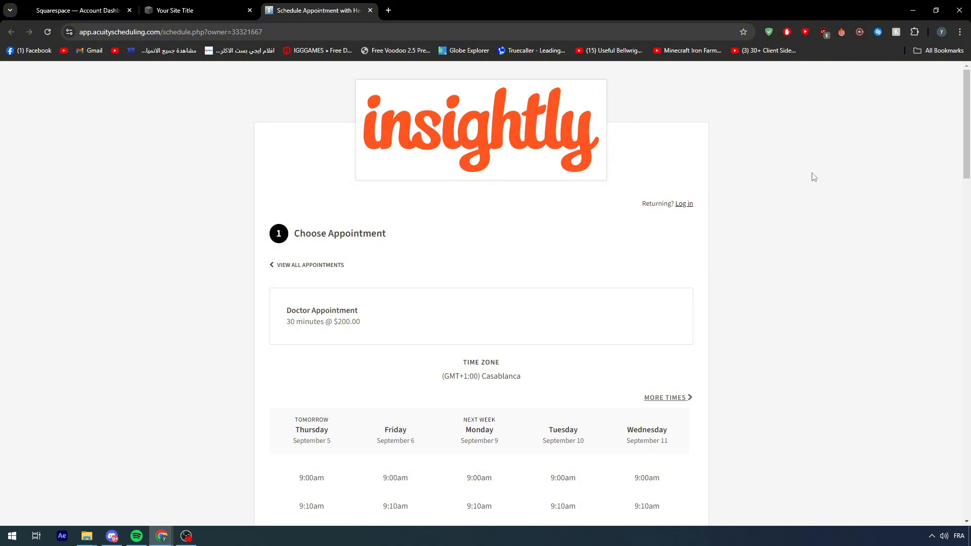
scroll(813, 176, "down", 15)
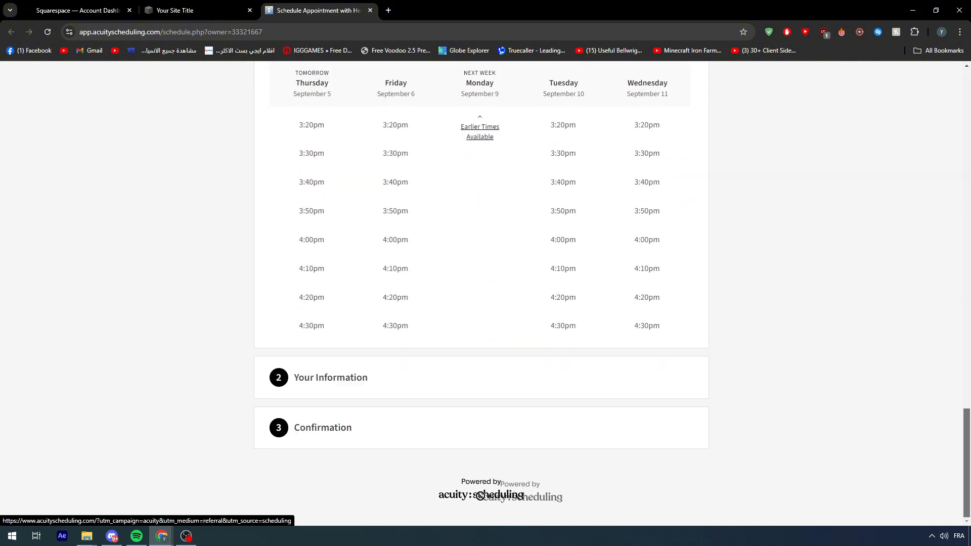
left_click_drag(566, 501, 416, 499)
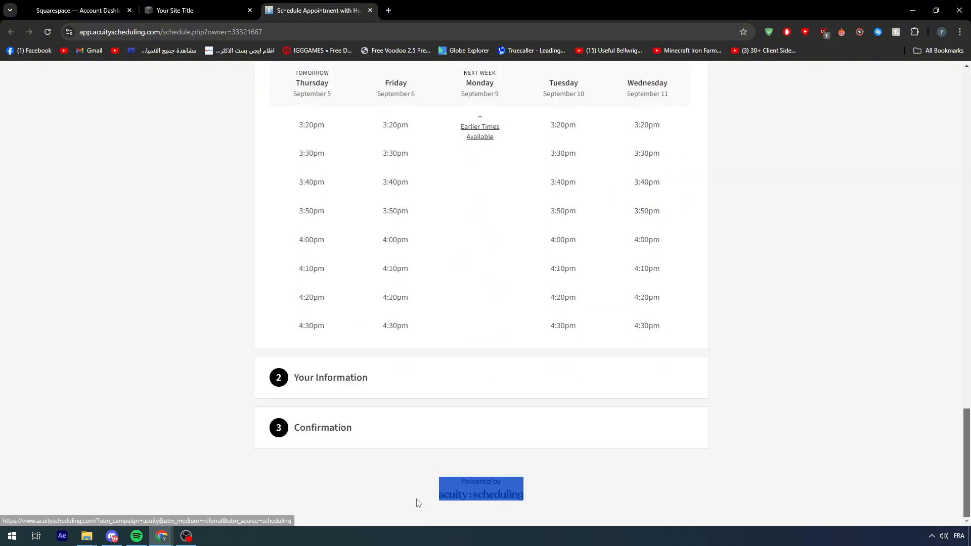
left_click(409, 501)
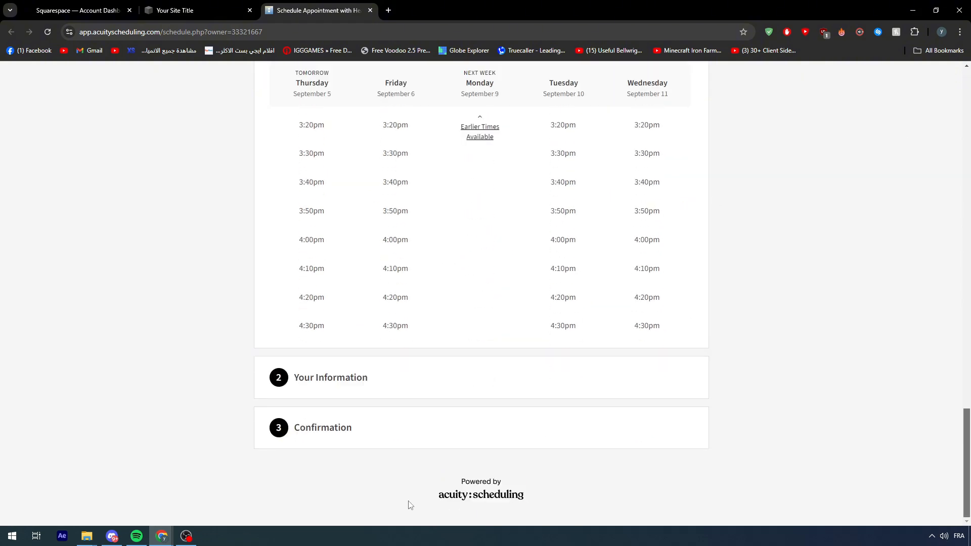